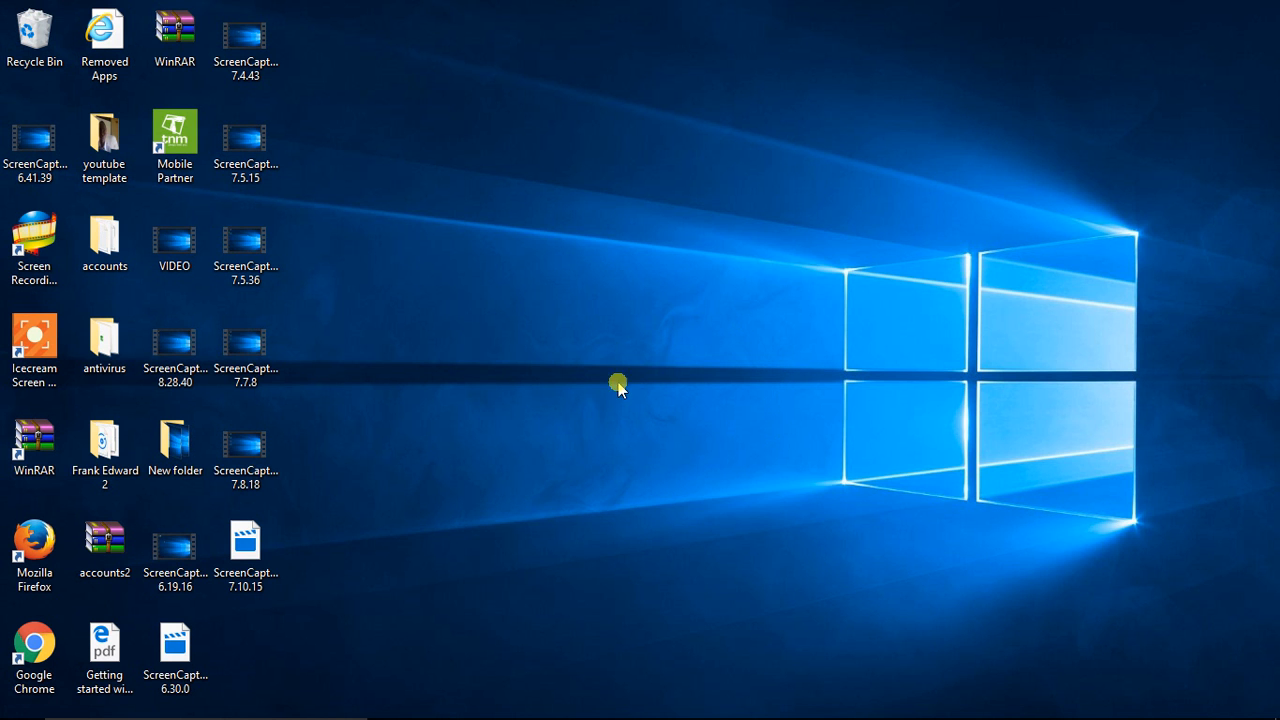
Step: Switch to the open Excel workbook containing the student score sheet
mouse_move(585, 710)
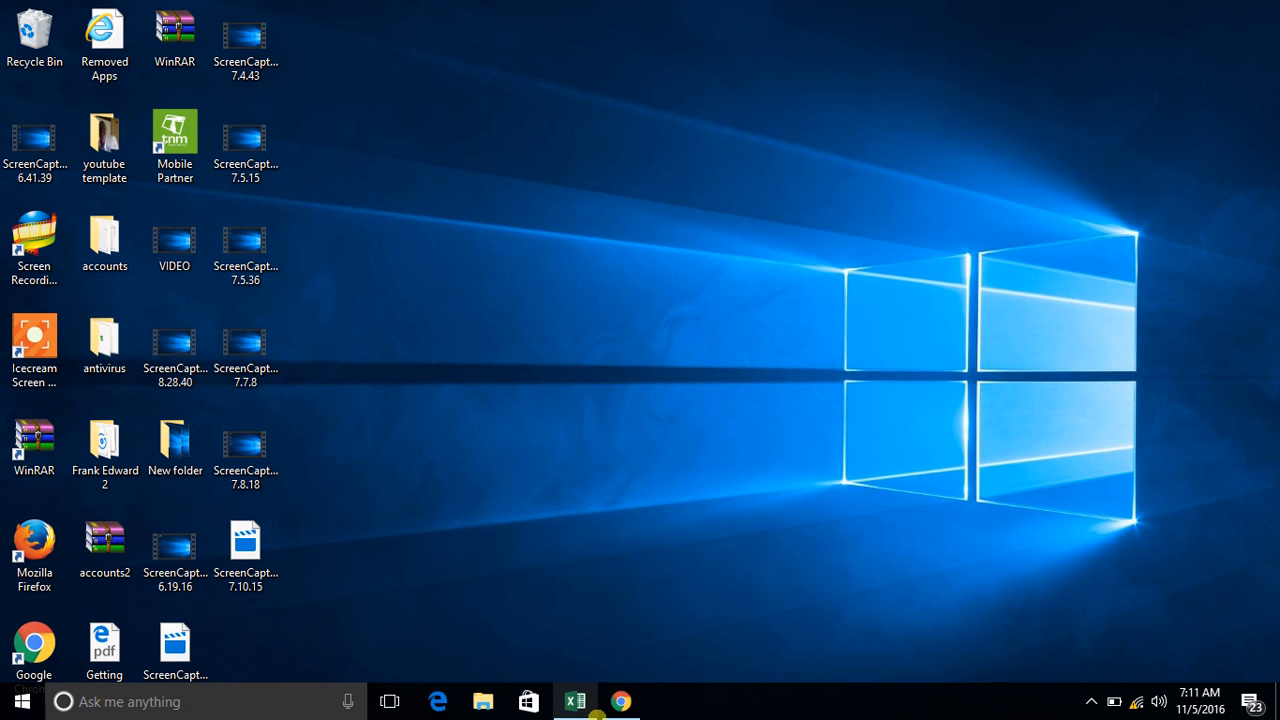
left_click(578, 703)
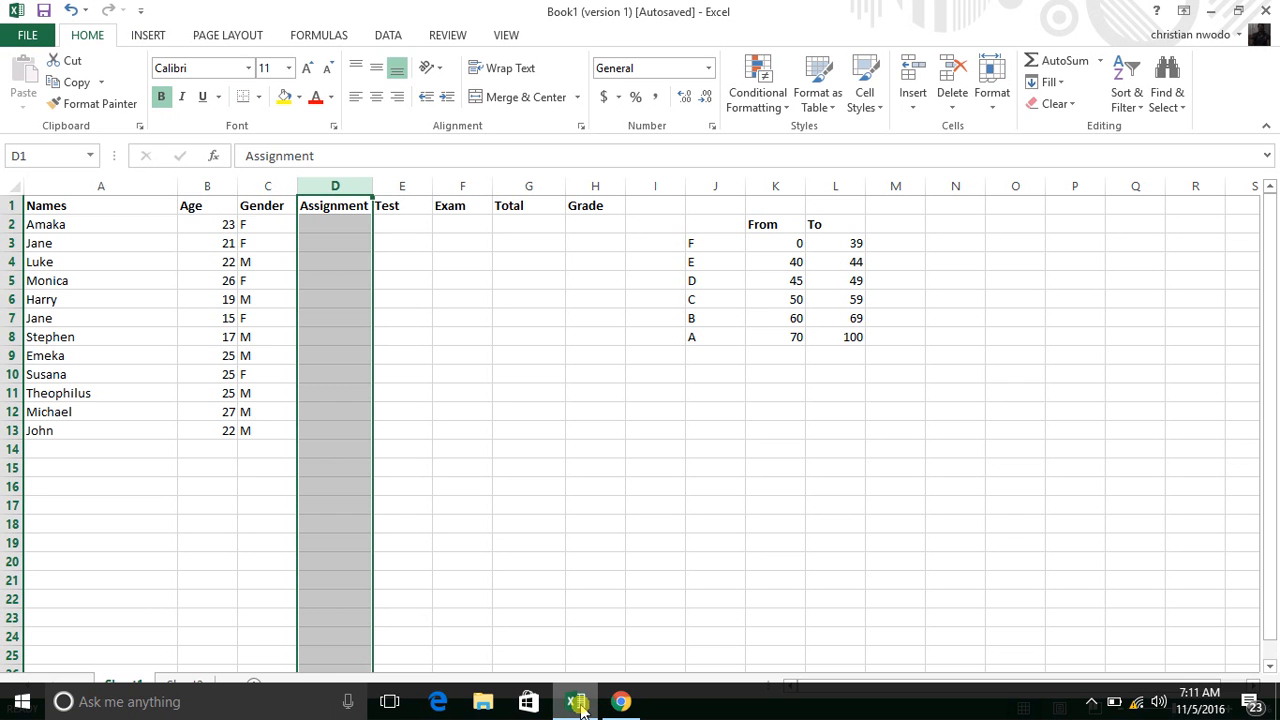
Step: Examine the student sheet's headings, the Assignment to Grade columns D to H, and the separate grade range table
left_click(403, 323)
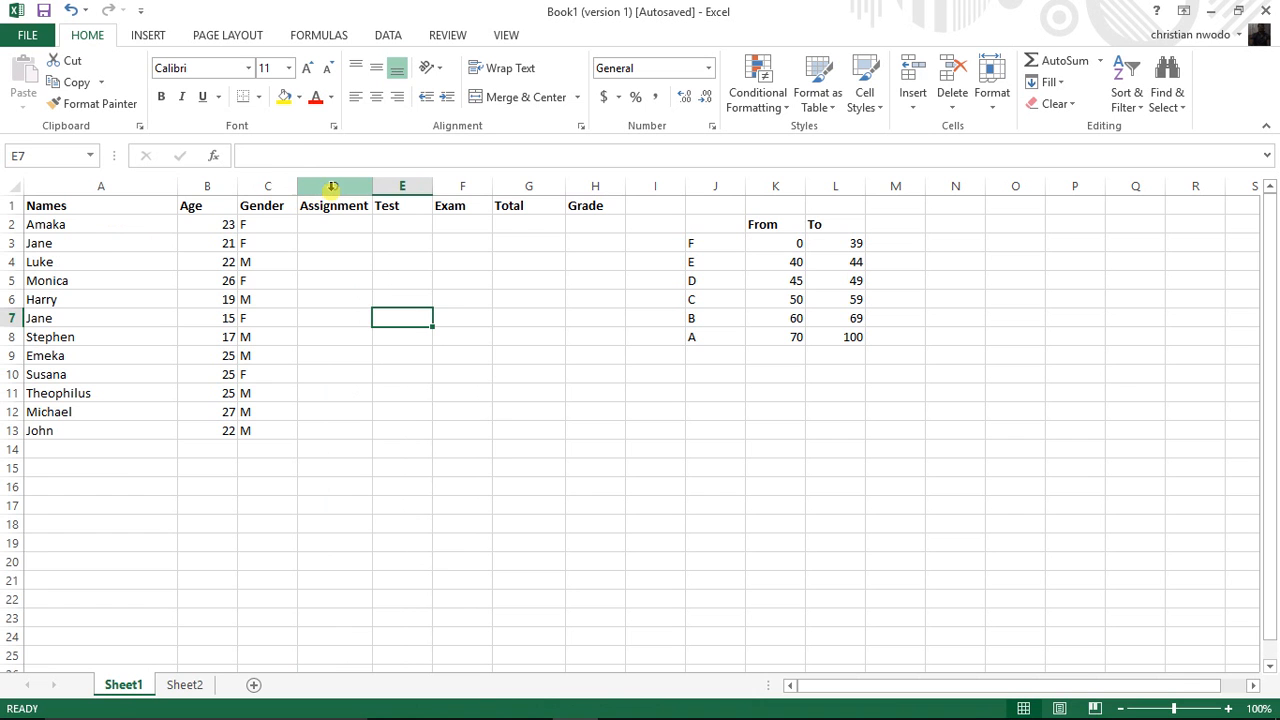
left_click_drag(332, 187, 595, 188)
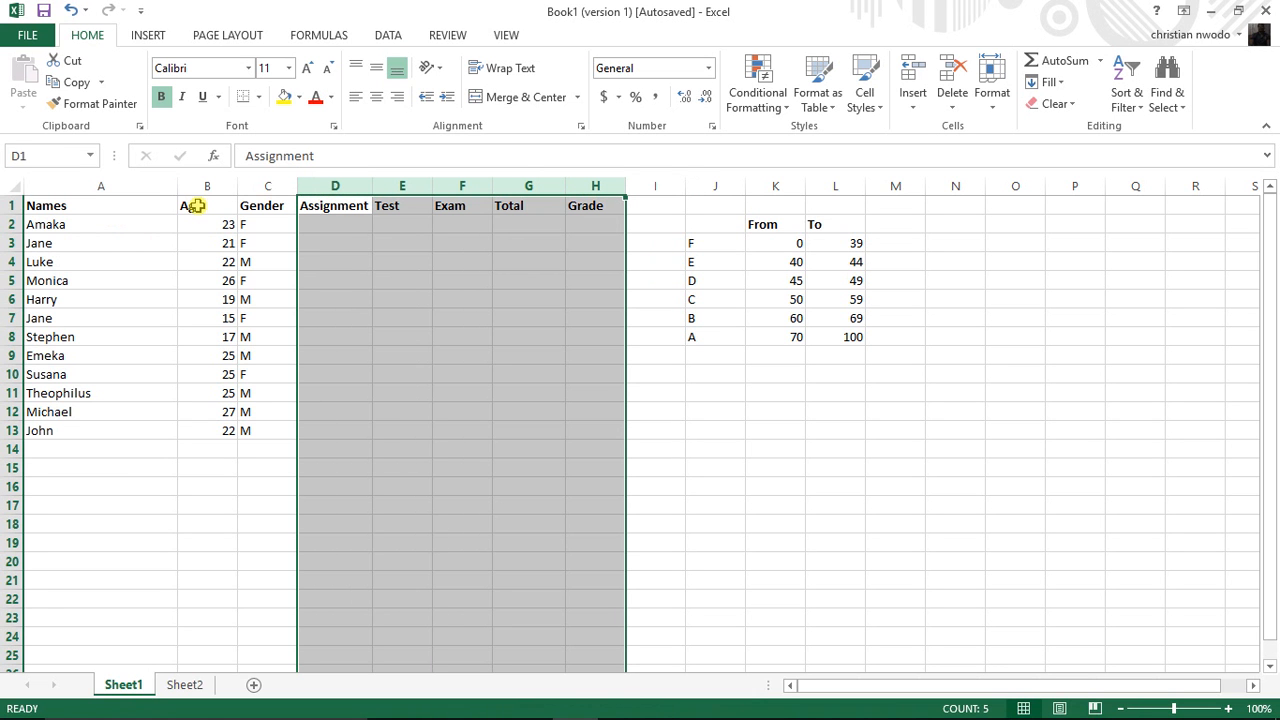
left_click(80, 224)
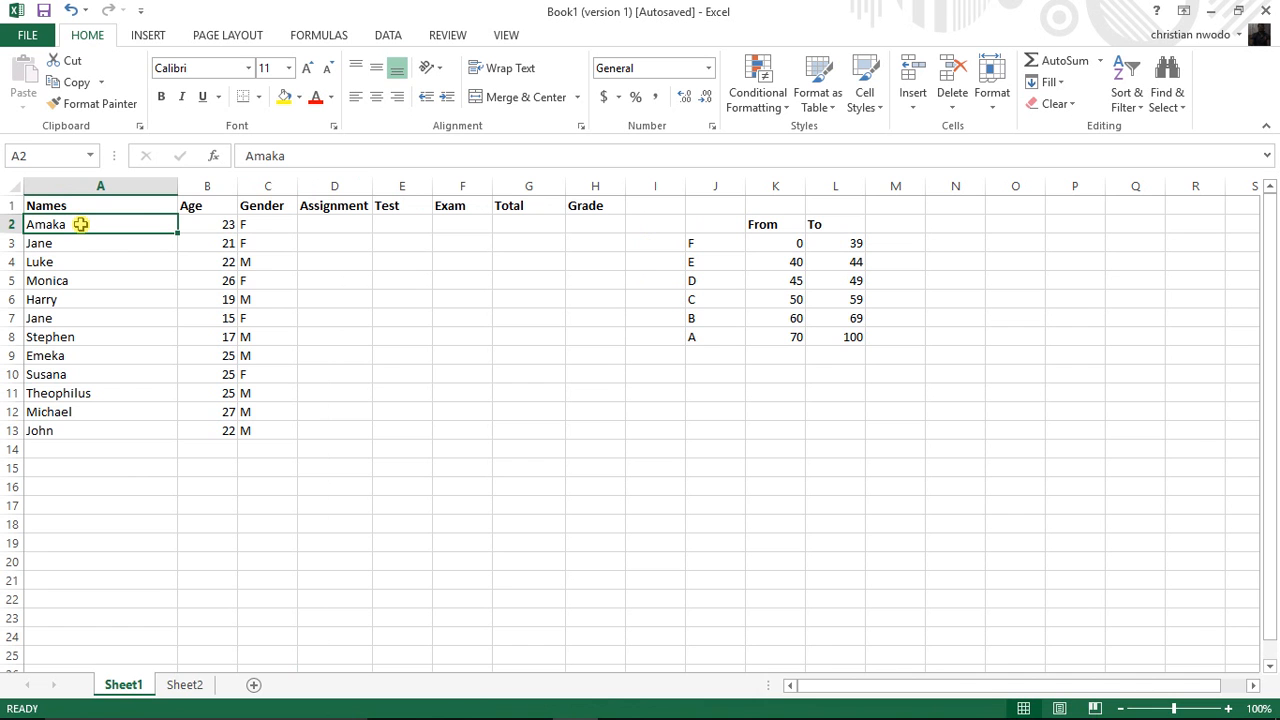
left_click(336, 207)
left_click(381, 205)
left_click(485, 203)
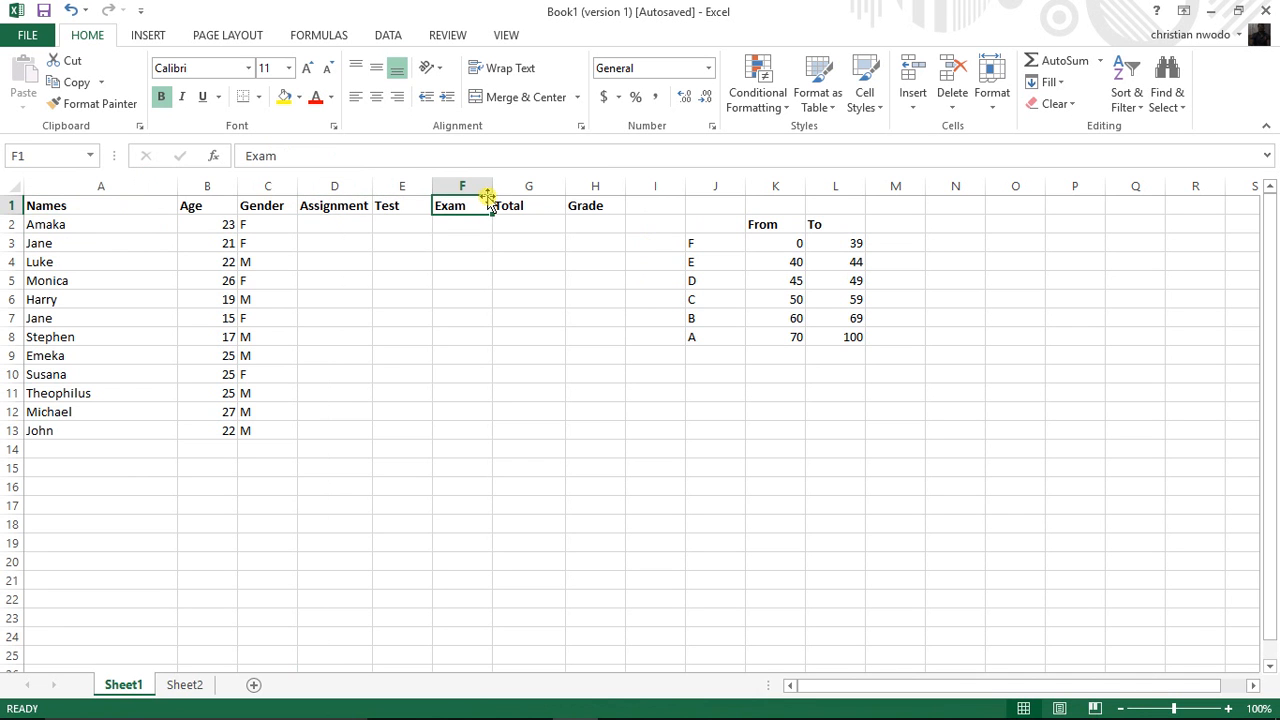
left_click(704, 207)
left_click_drag(690, 212, 917, 347)
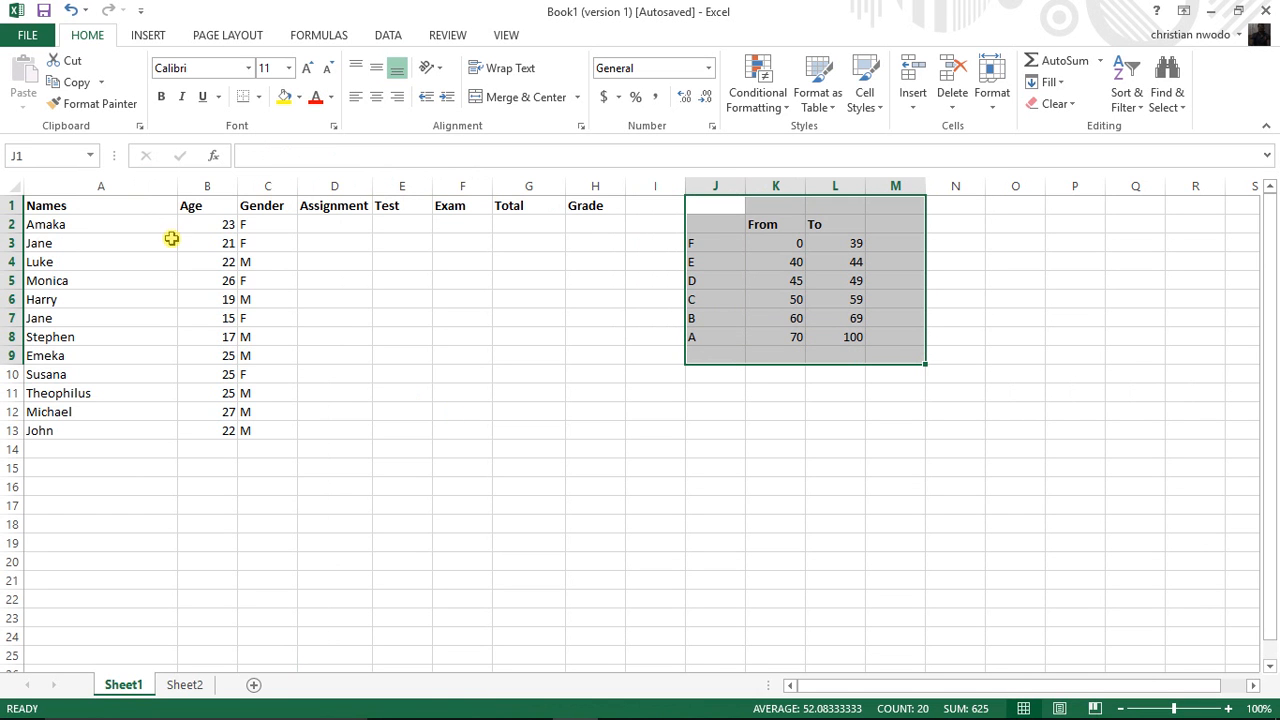
left_click_drag(73, 183, 597, 235)
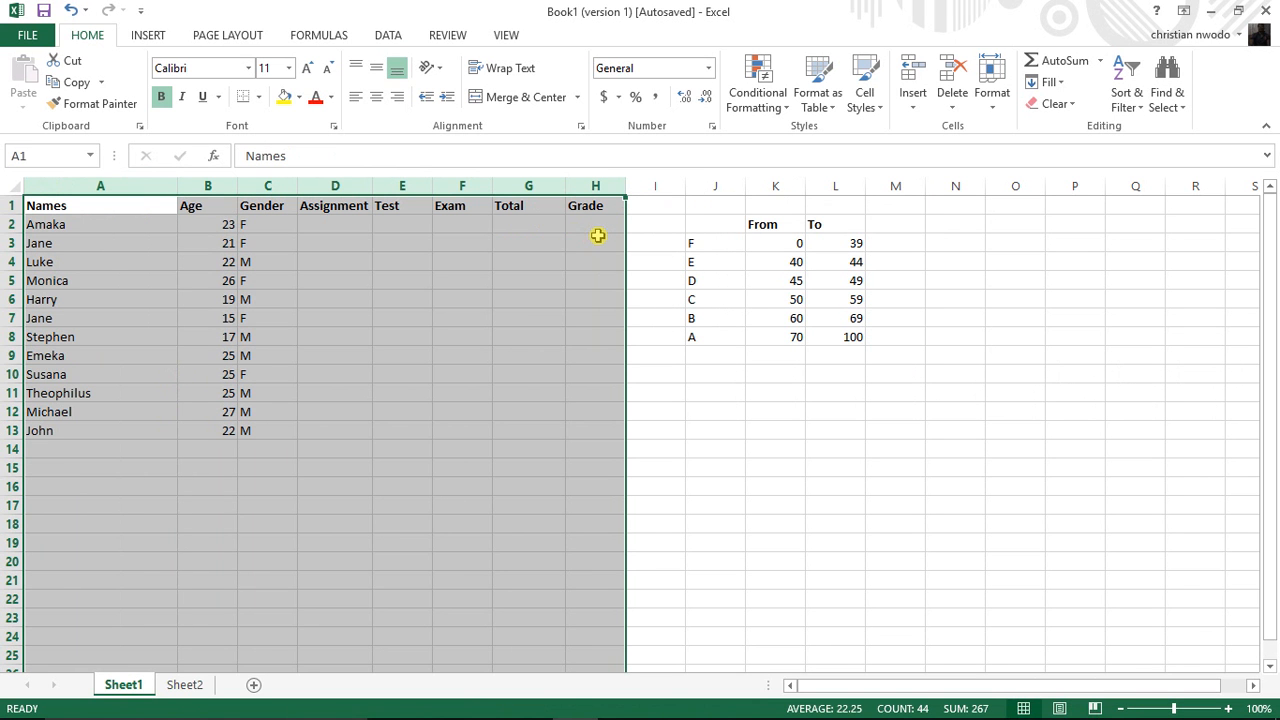
left_click(387, 264)
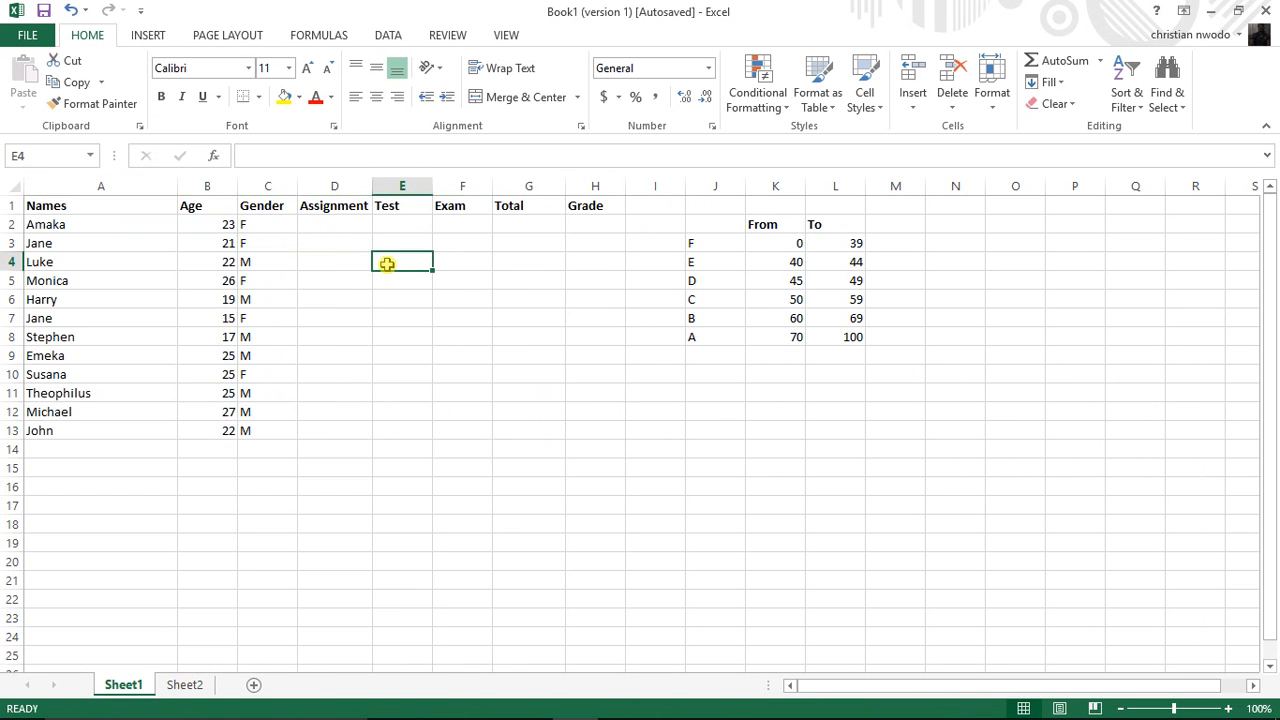
left_click_drag(331, 186, 594, 200)
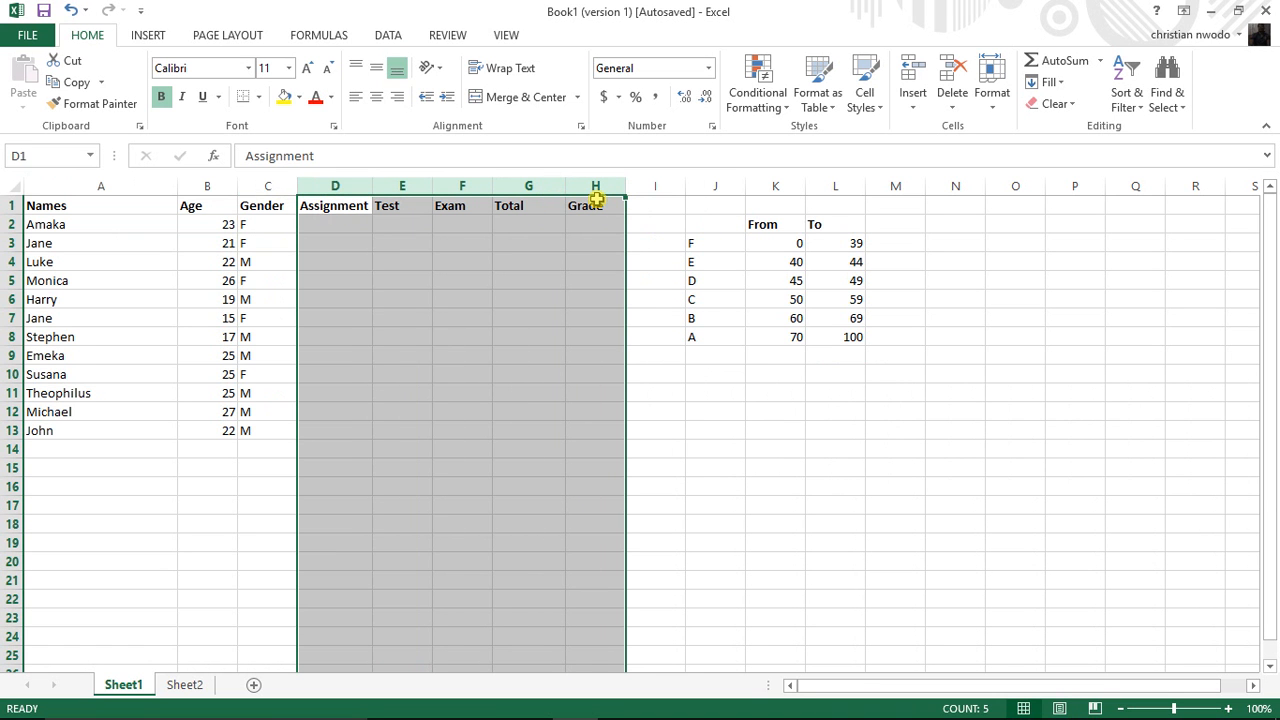
left_click(397, 312)
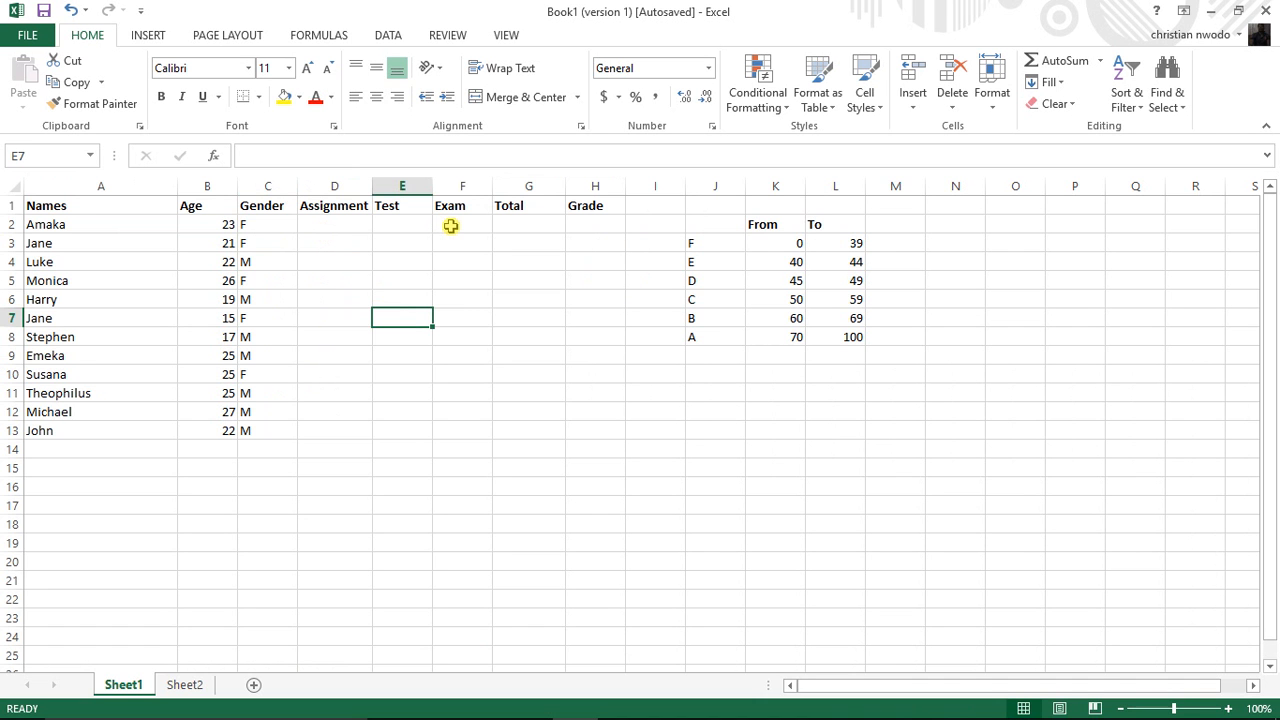
Step: Check the cell references of the Assignment, Test and Exam cells in row 2 that feed the first student's total
left_click(512, 228)
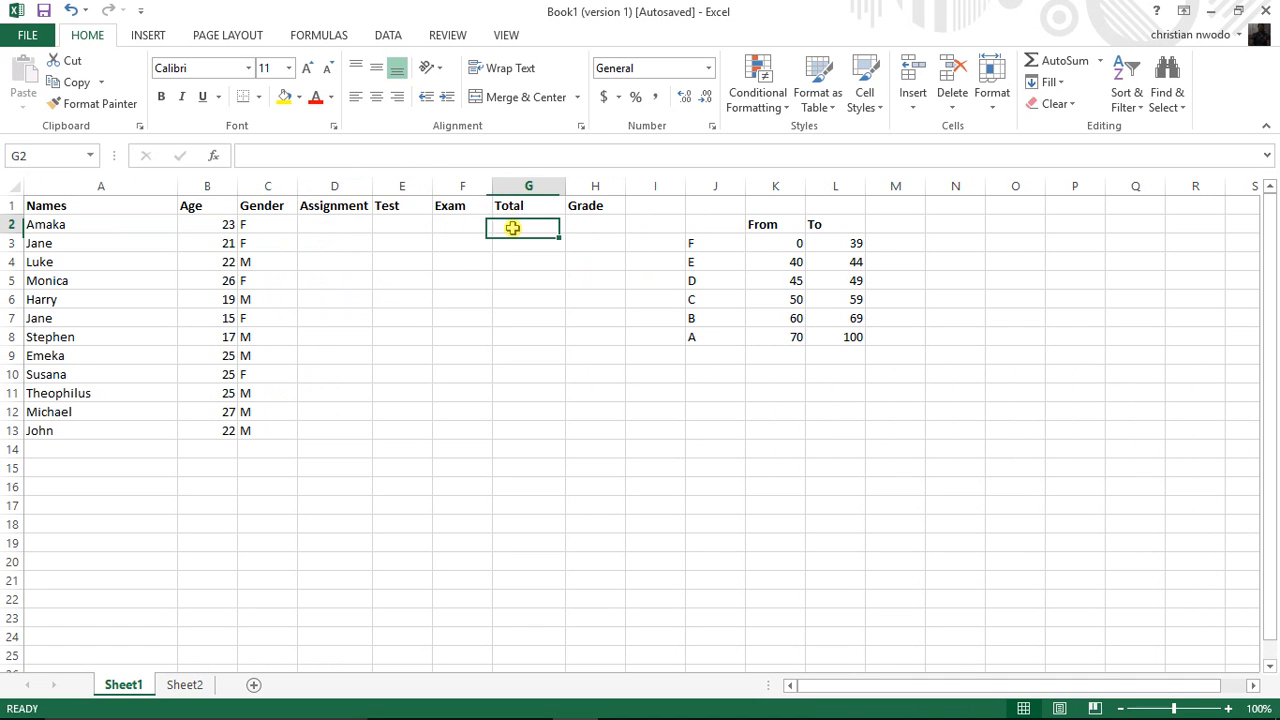
left_click(340, 223)
left_click(398, 221)
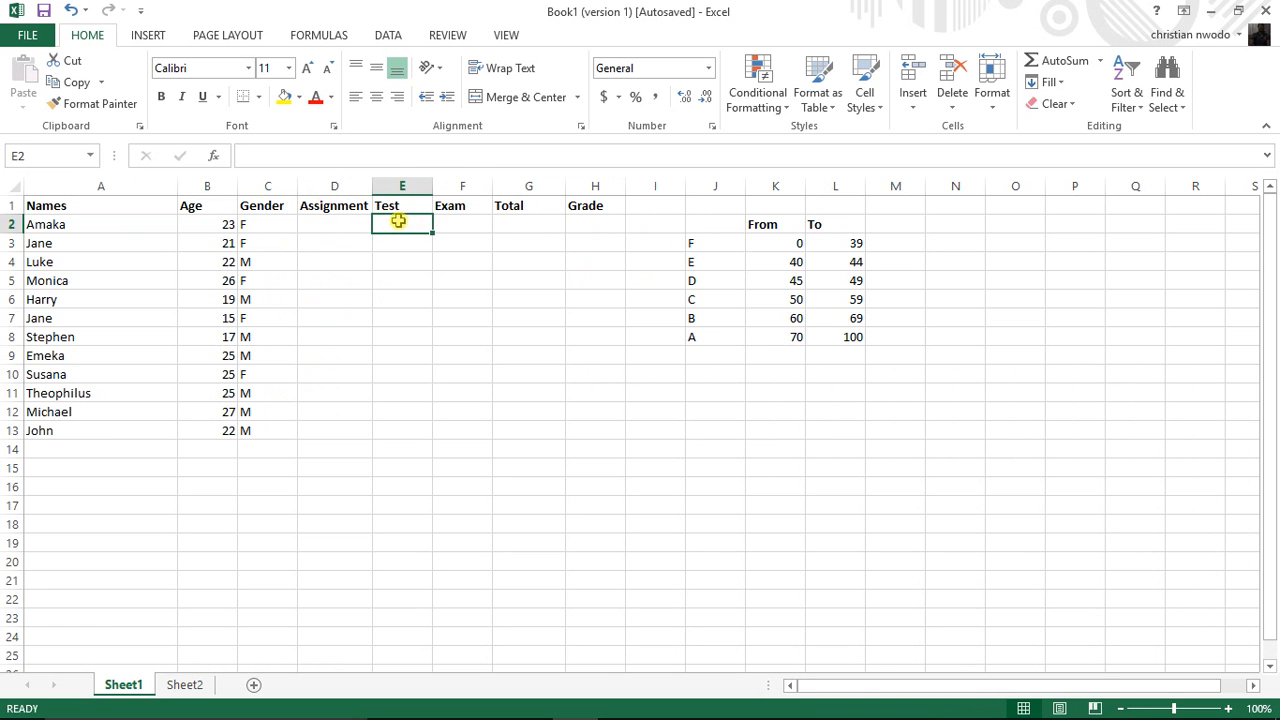
left_click(451, 223)
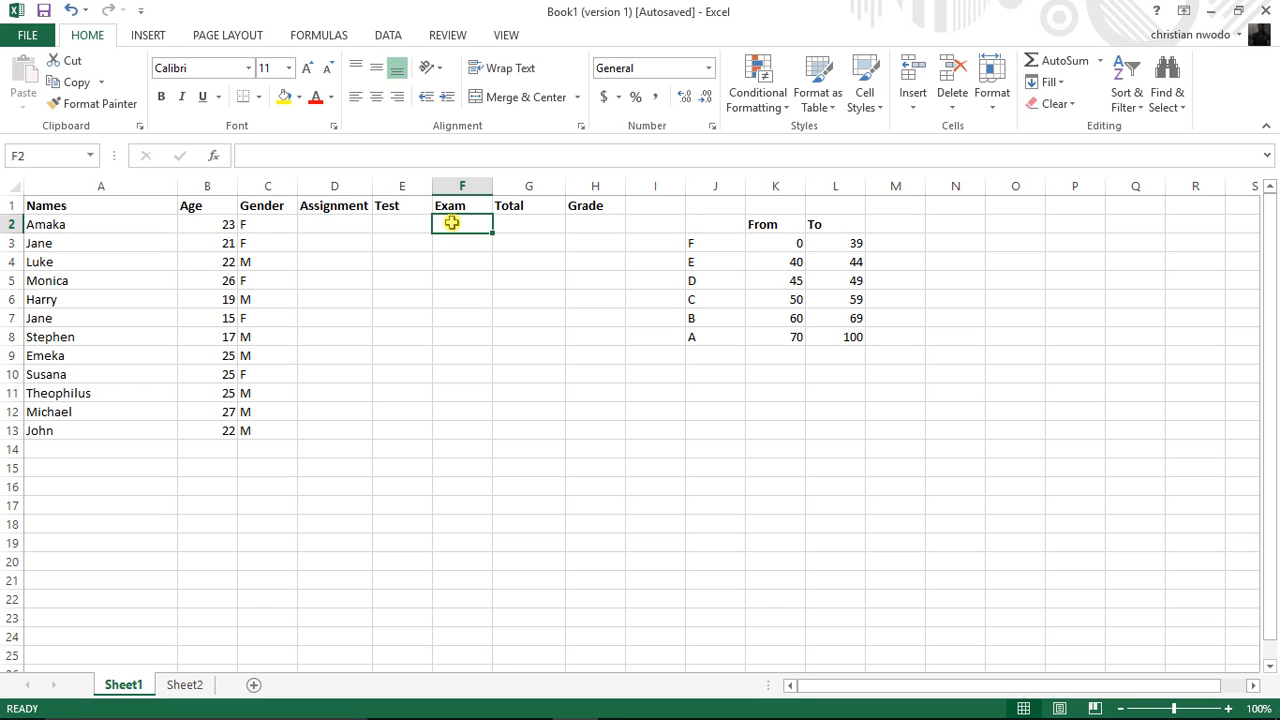
left_click(333, 226)
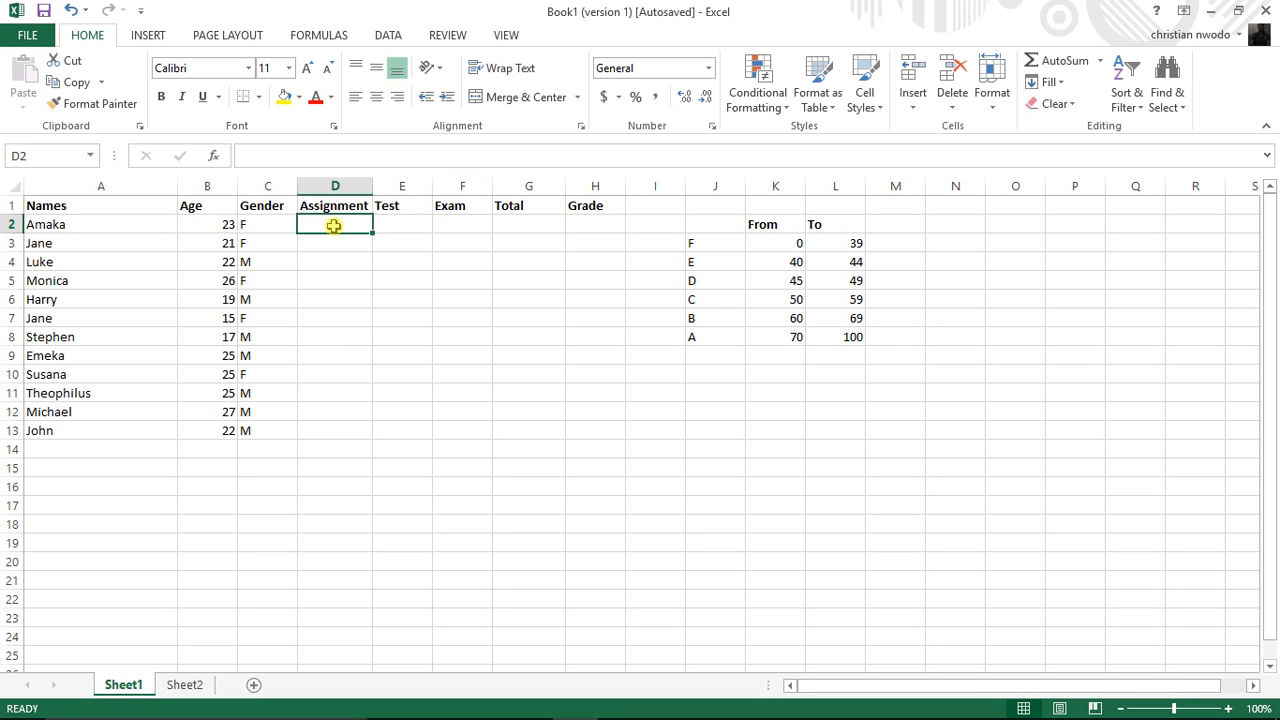
left_click(408, 224)
left_click(467, 230)
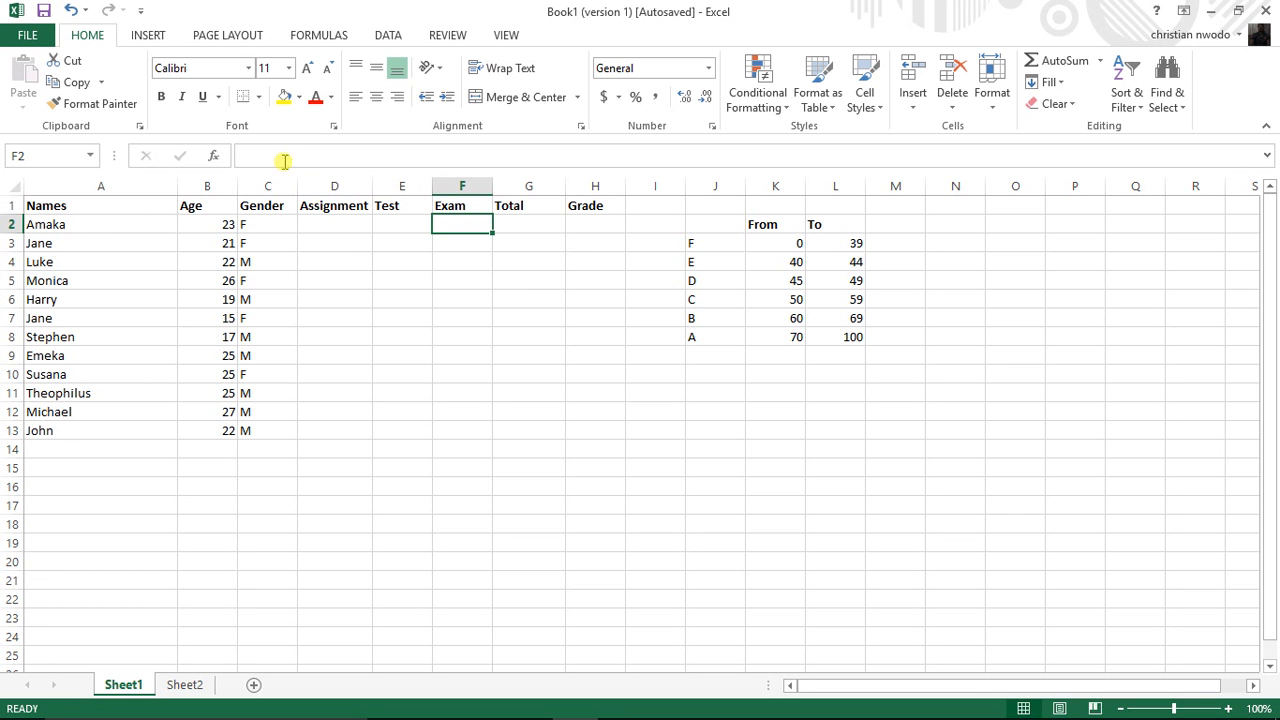
left_click(338, 225)
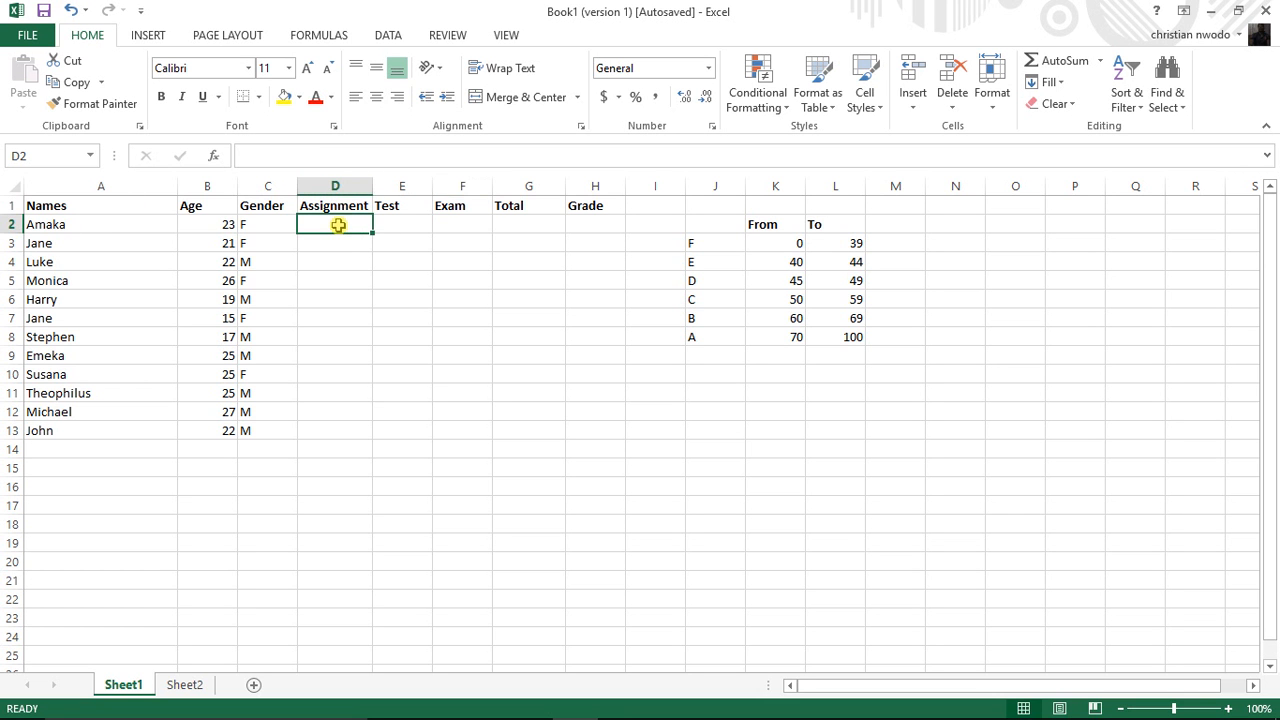
left_click(407, 222)
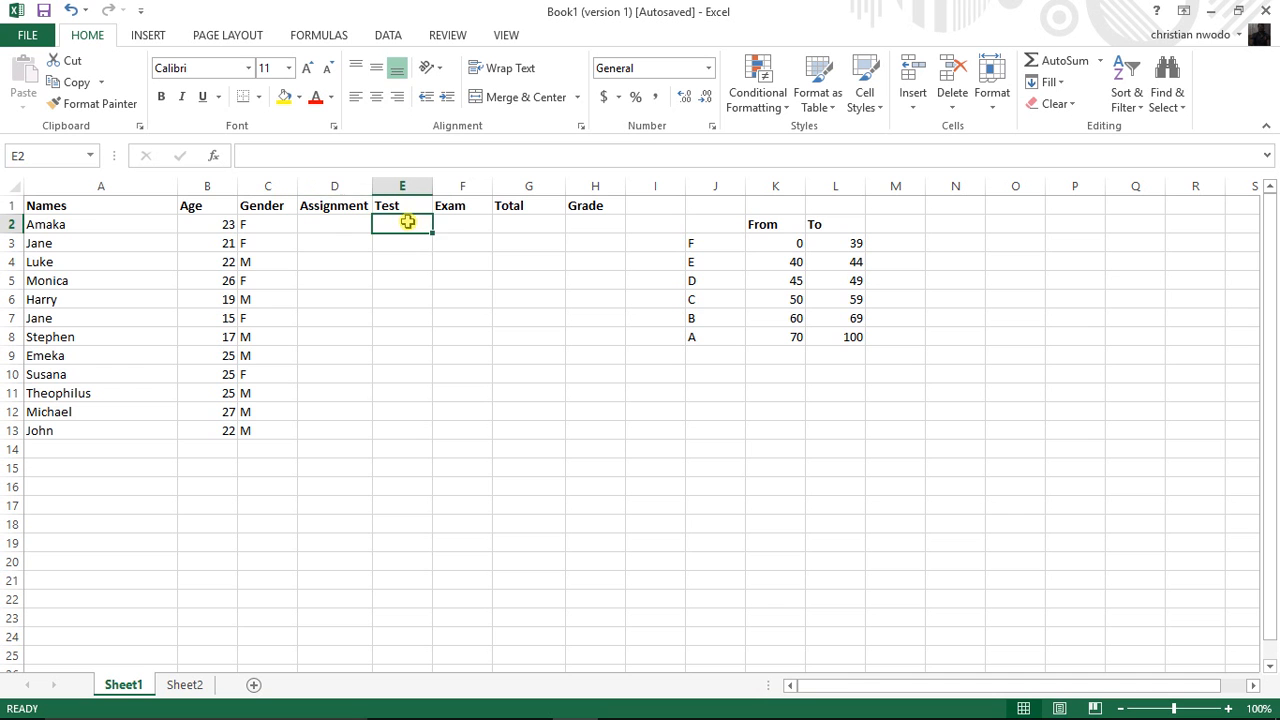
left_click(456, 222)
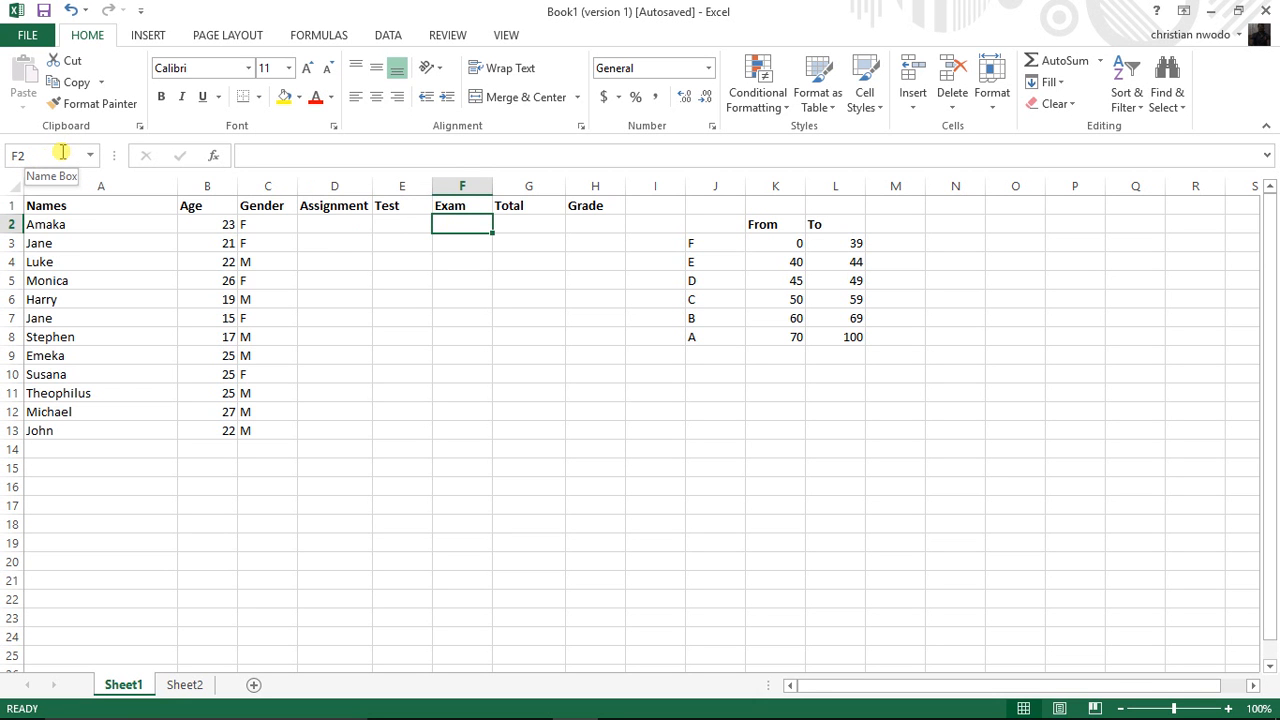
left_click(355, 224)
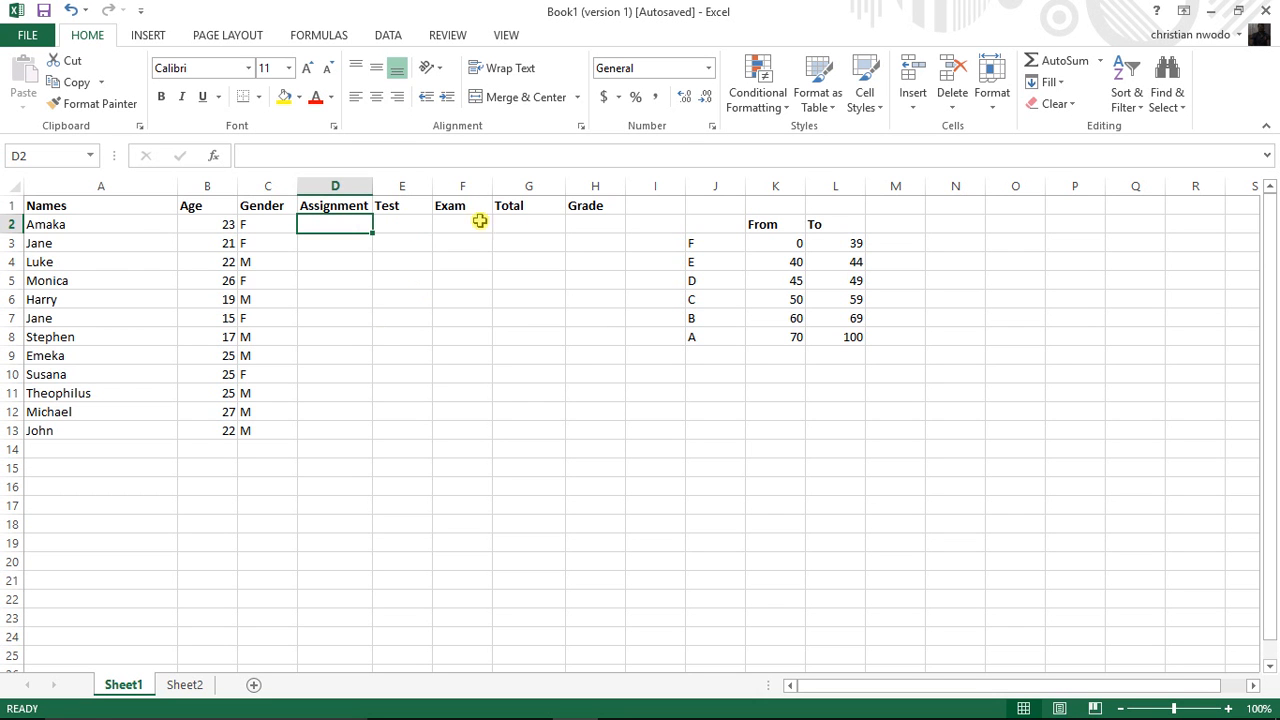
Step: Examine the Total column cells for the first few students and the matching score cells in row 3
left_click(522, 220)
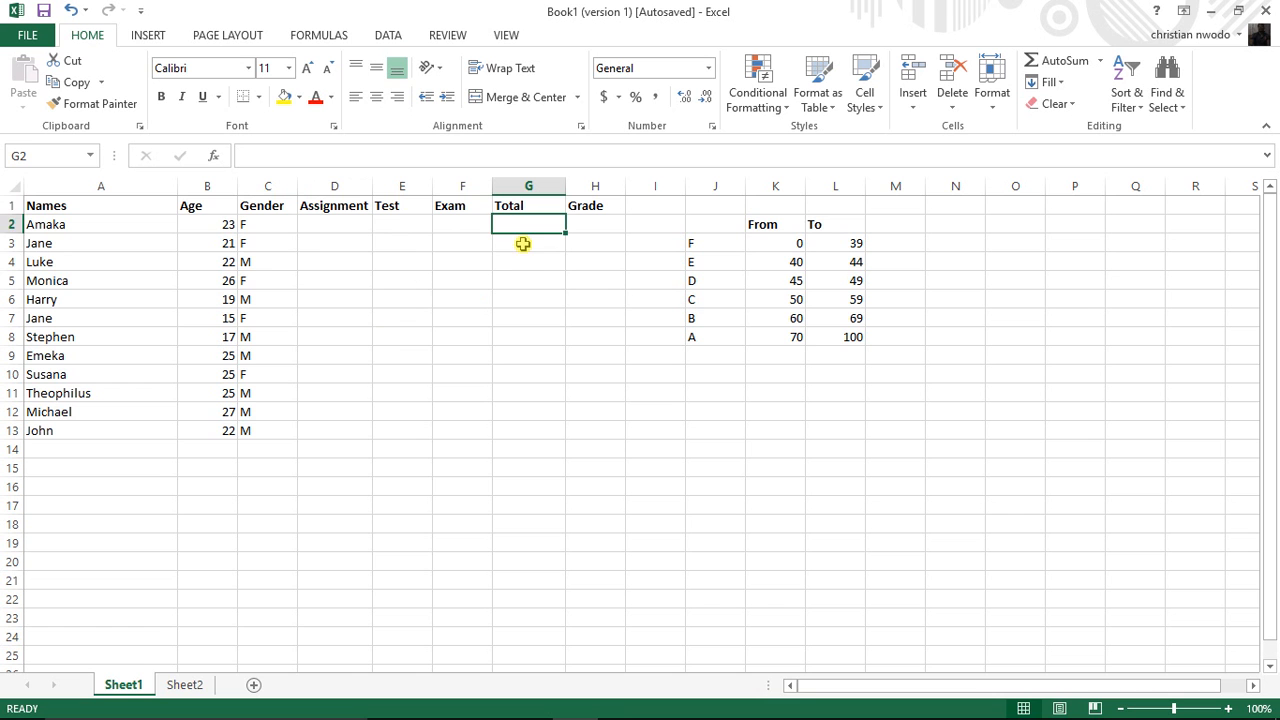
left_click(522, 244)
left_click(523, 268)
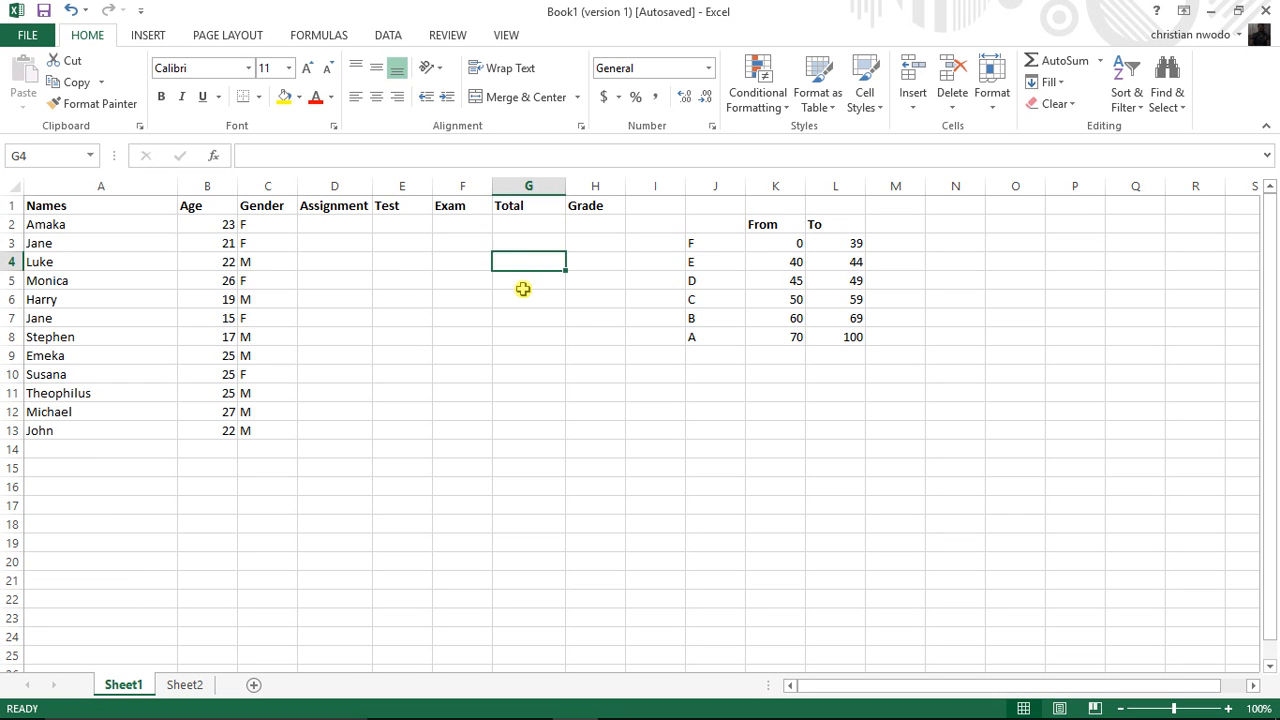
left_click(523, 286)
left_click(523, 316)
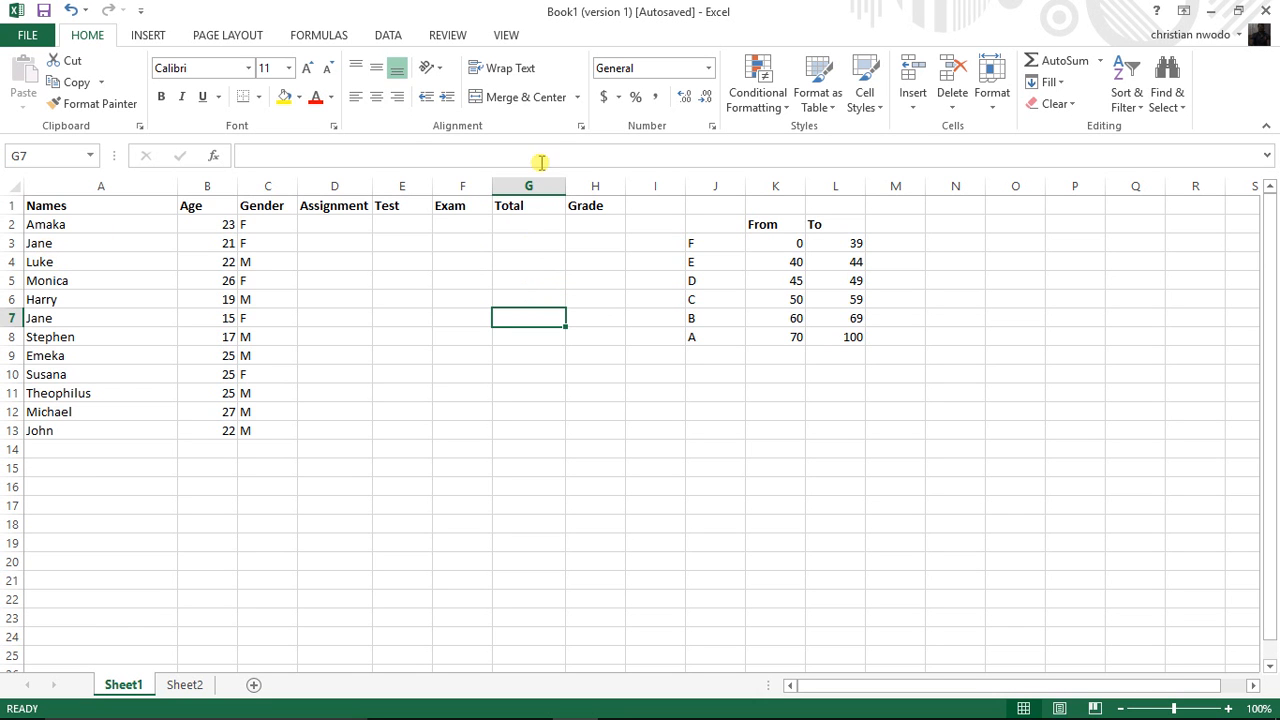
left_click(522, 245)
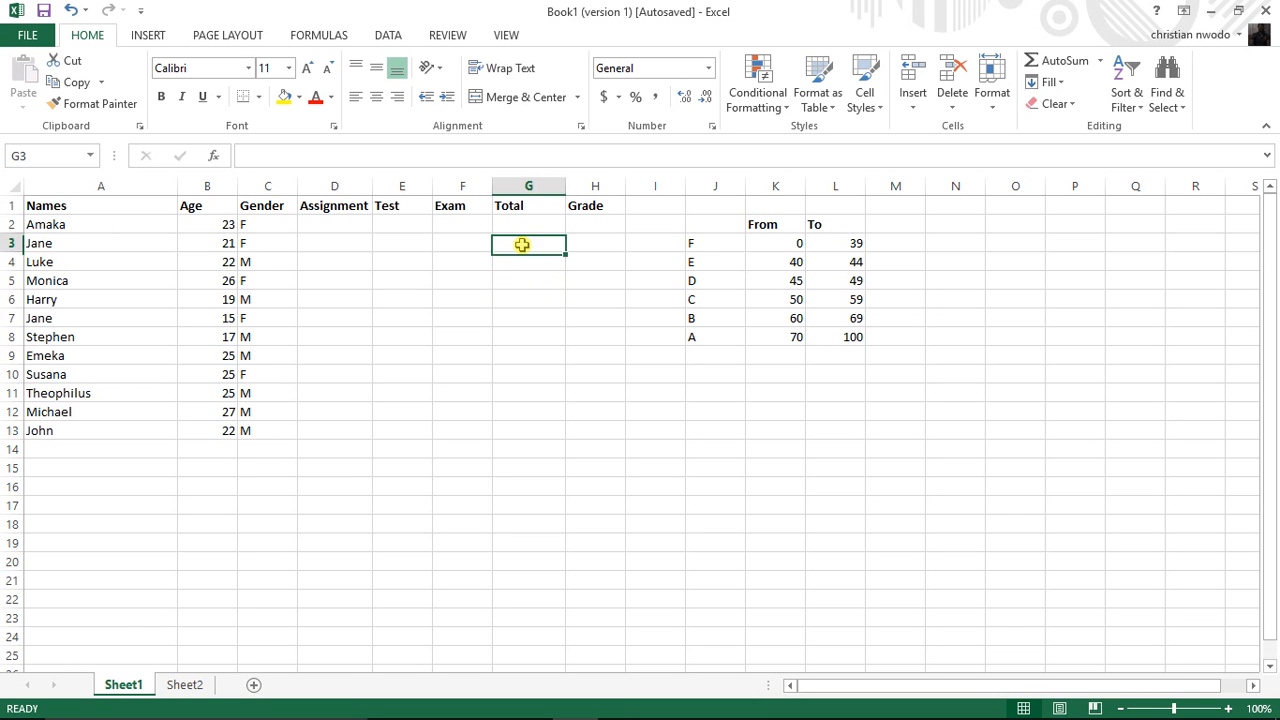
double_click(339, 244)
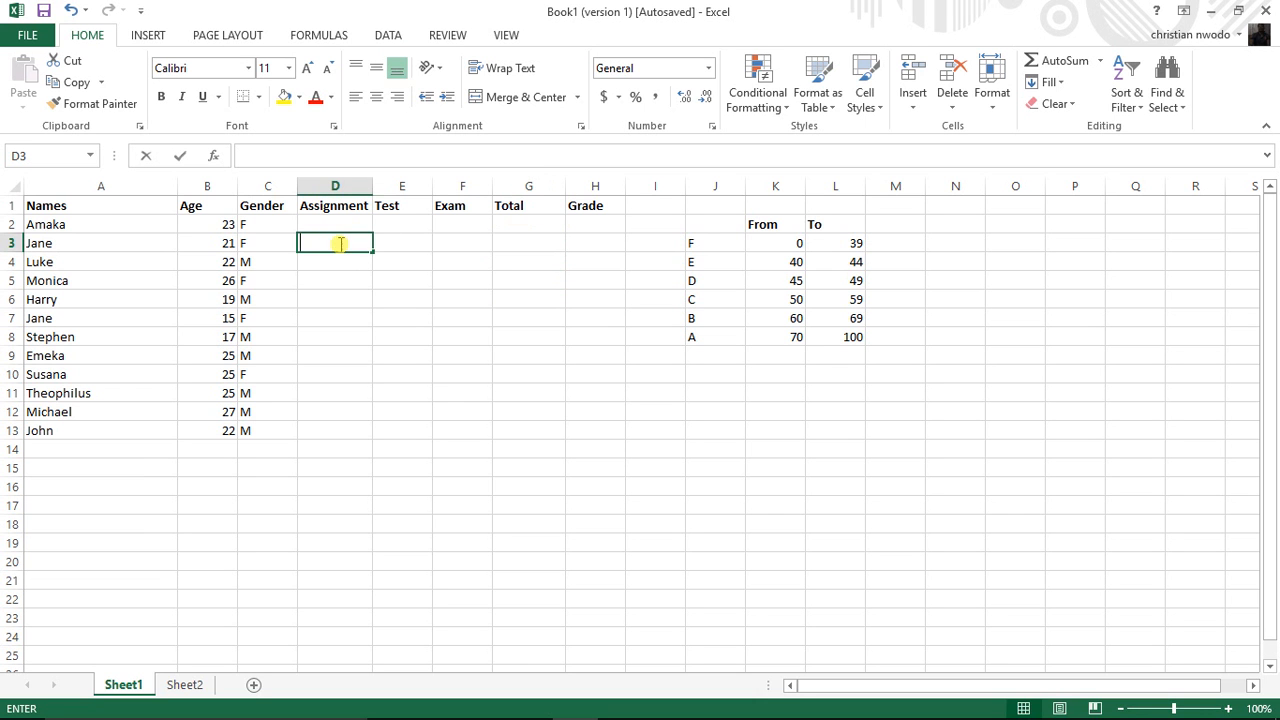
left_click(408, 245)
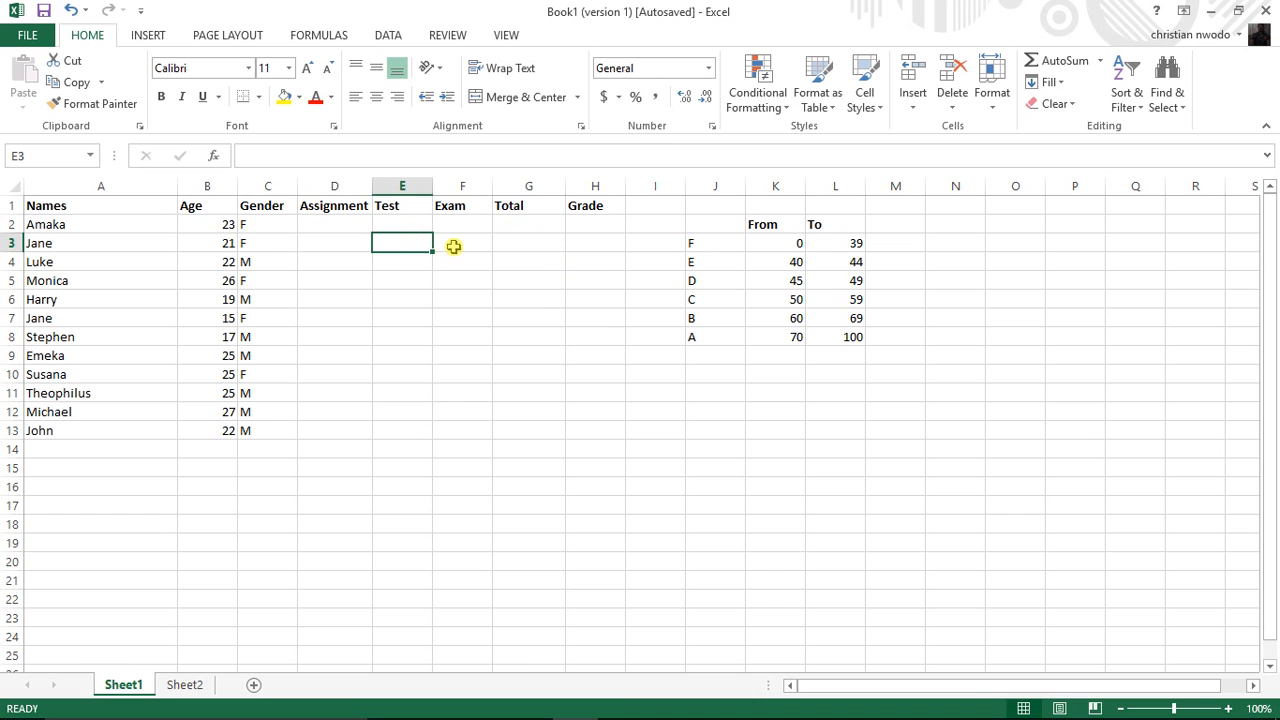
left_click(532, 244)
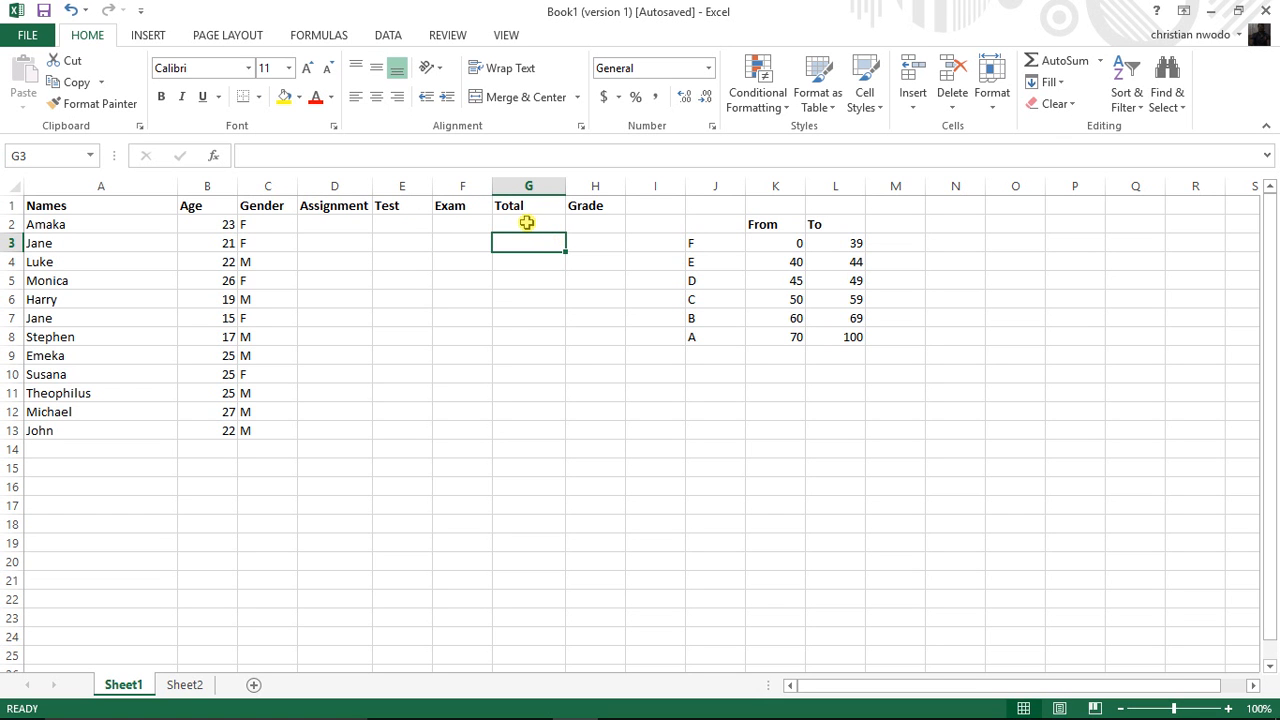
Step: Enter the formula =D2+E2+F2 in cell G2 to total the first student's Assignment, Test and Exam scores
left_click(527, 223)
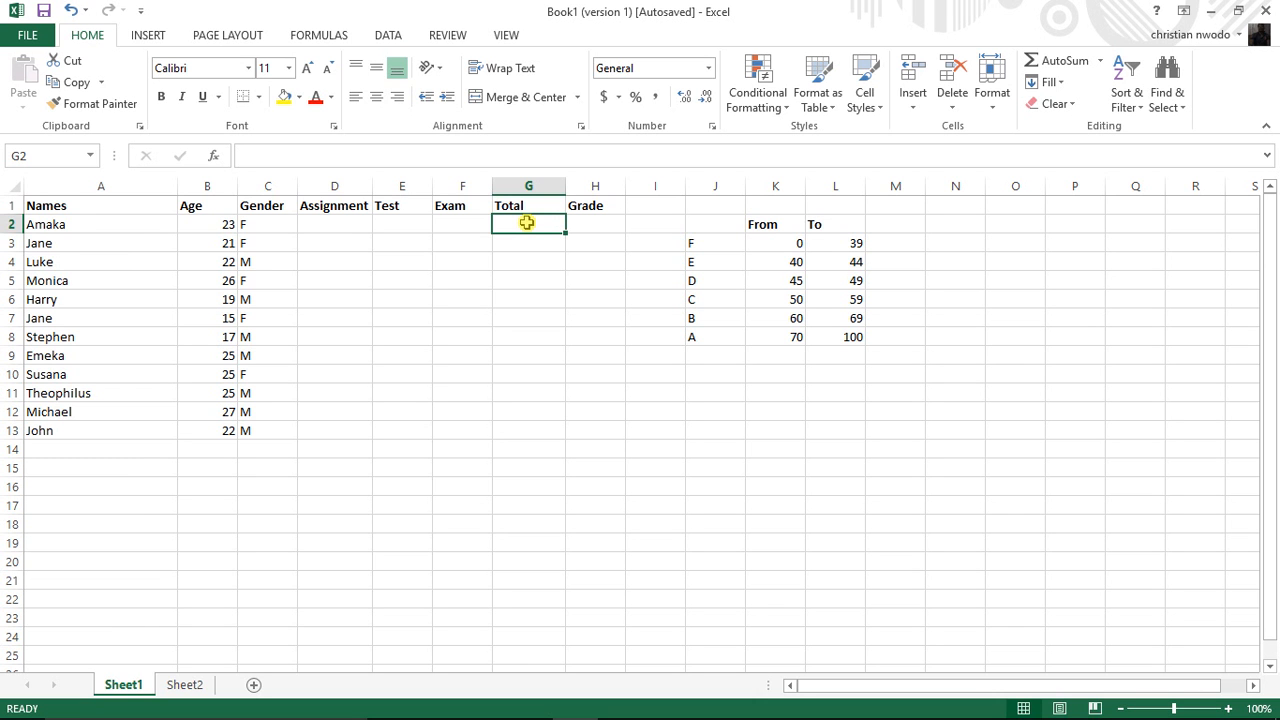
type("=")
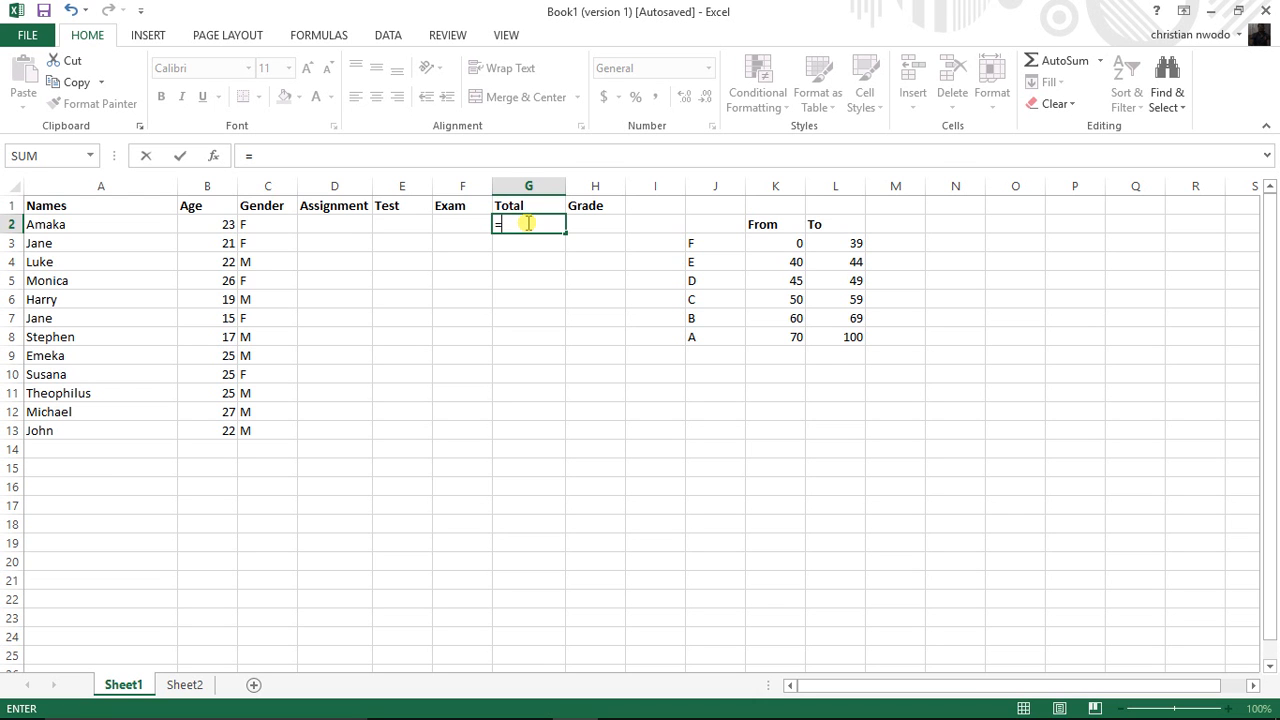
type("d2")
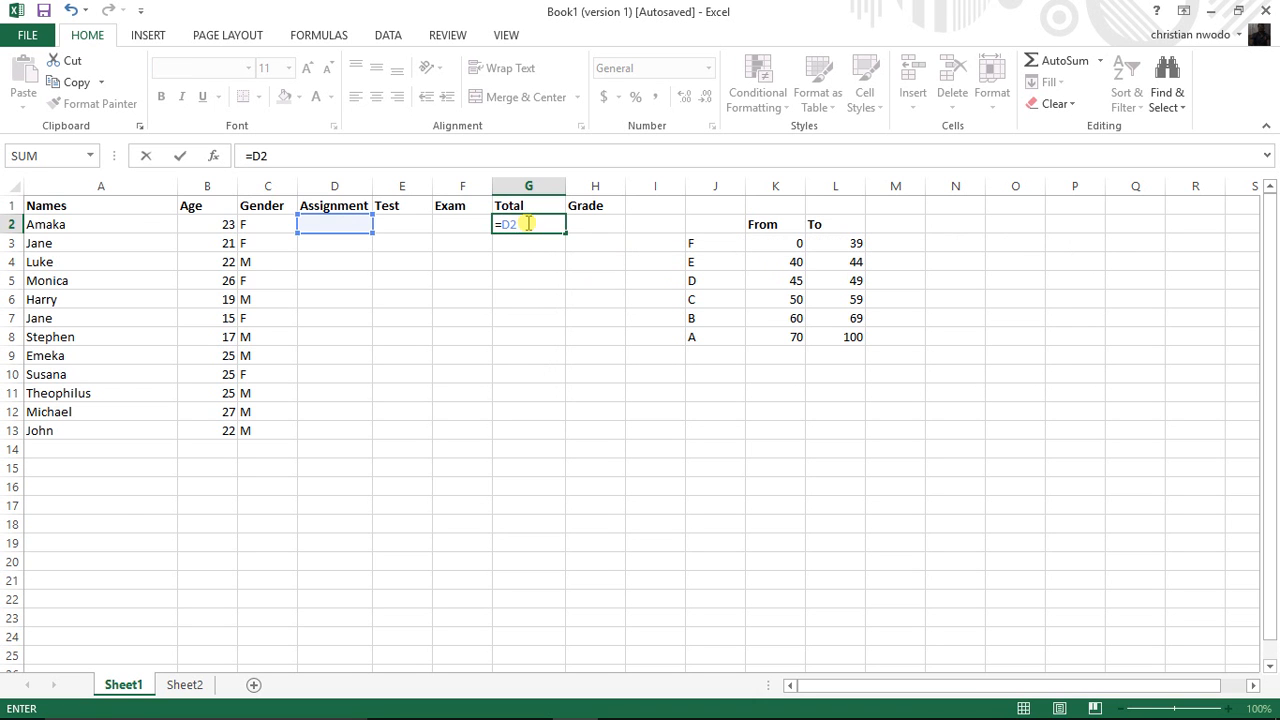
type("+e2")
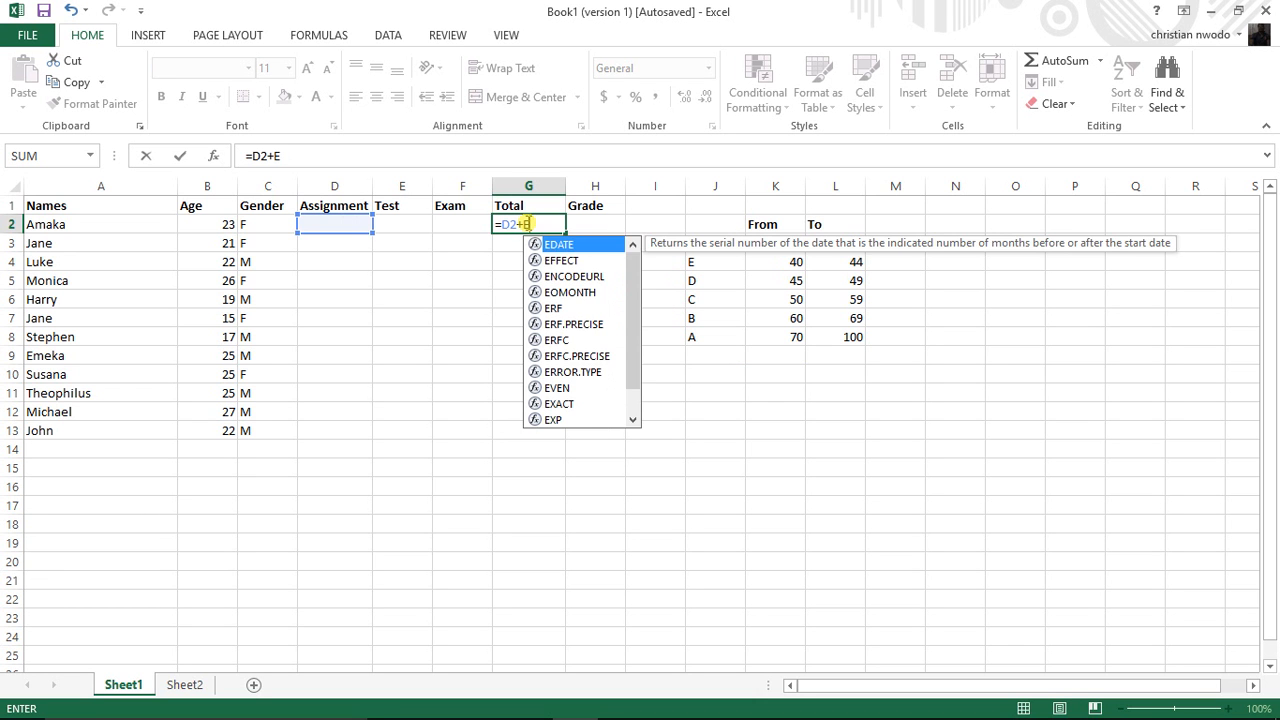
type("+")
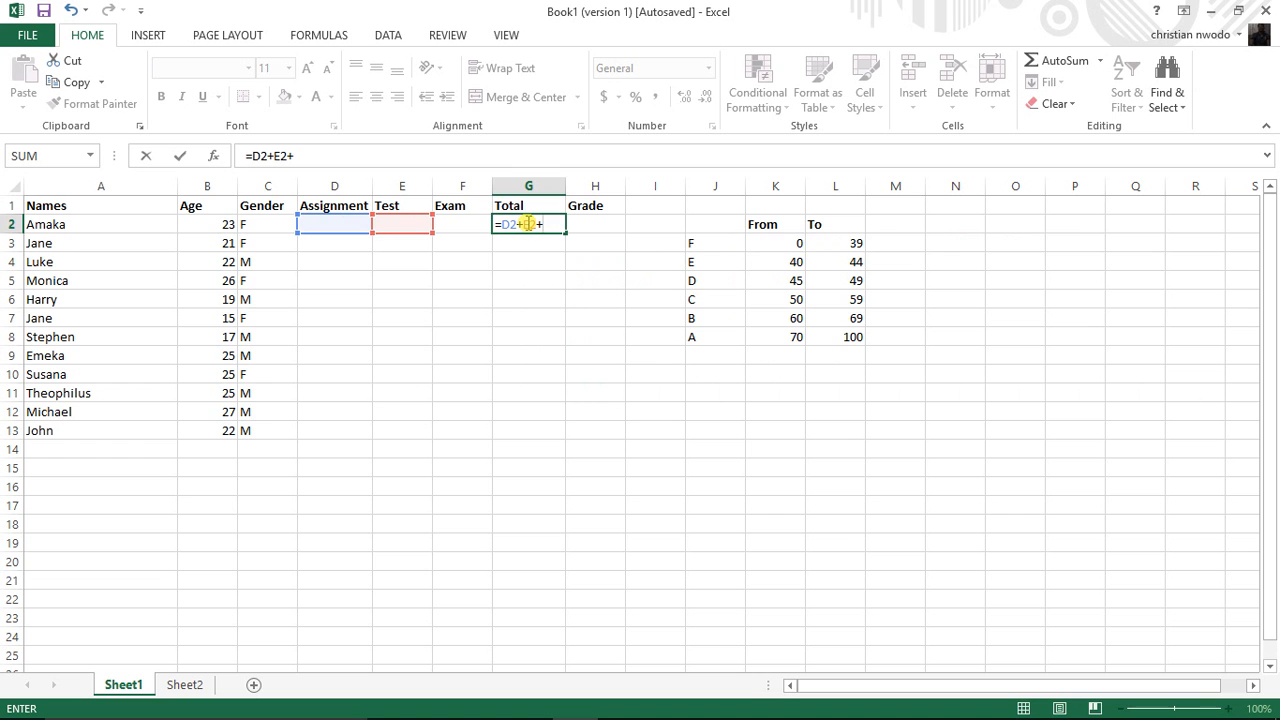
type("F2")
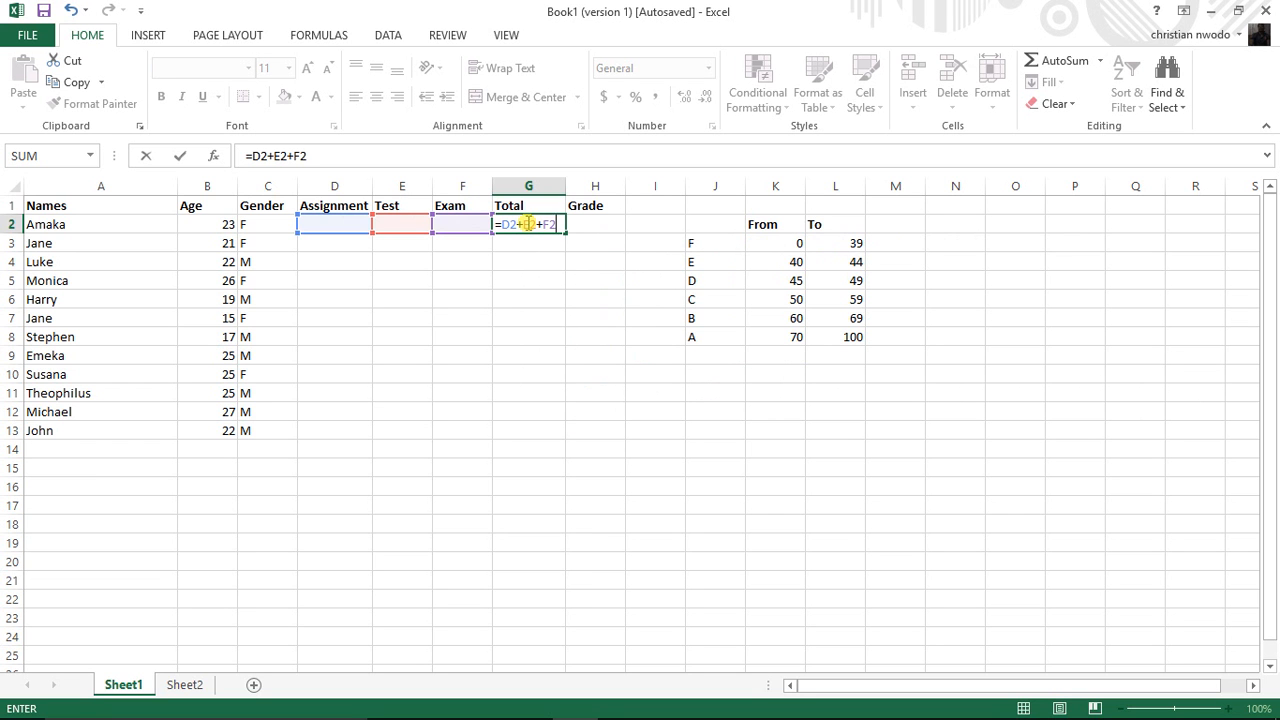
key("Return")
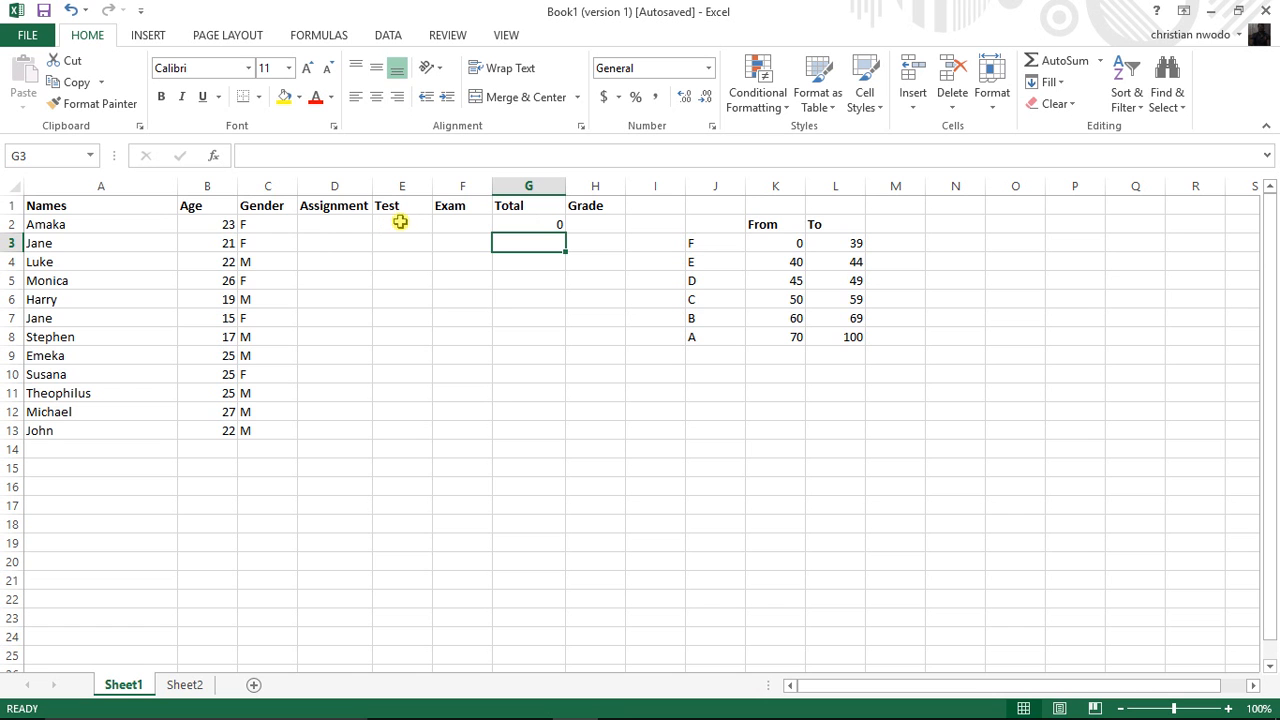
Step: Enter the first student's scores in row 2: Assignment 15, Test 10 and Exam 50
left_click(327, 224)
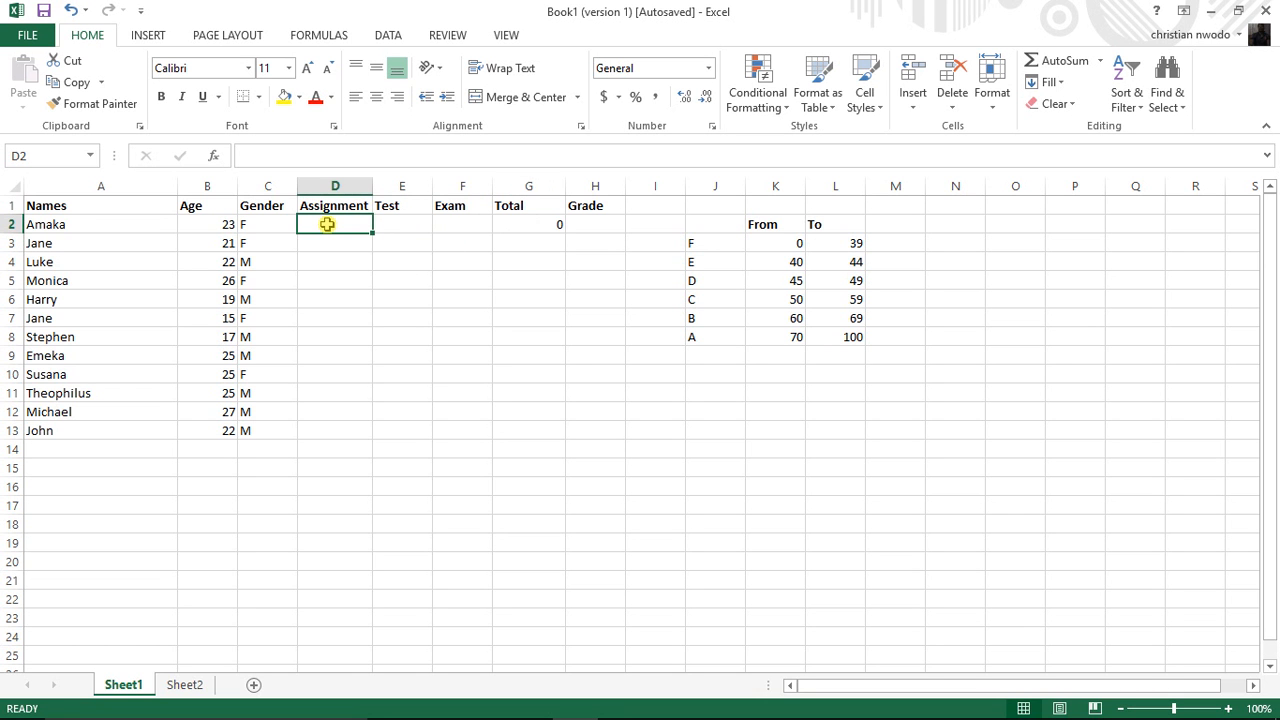
type("15")
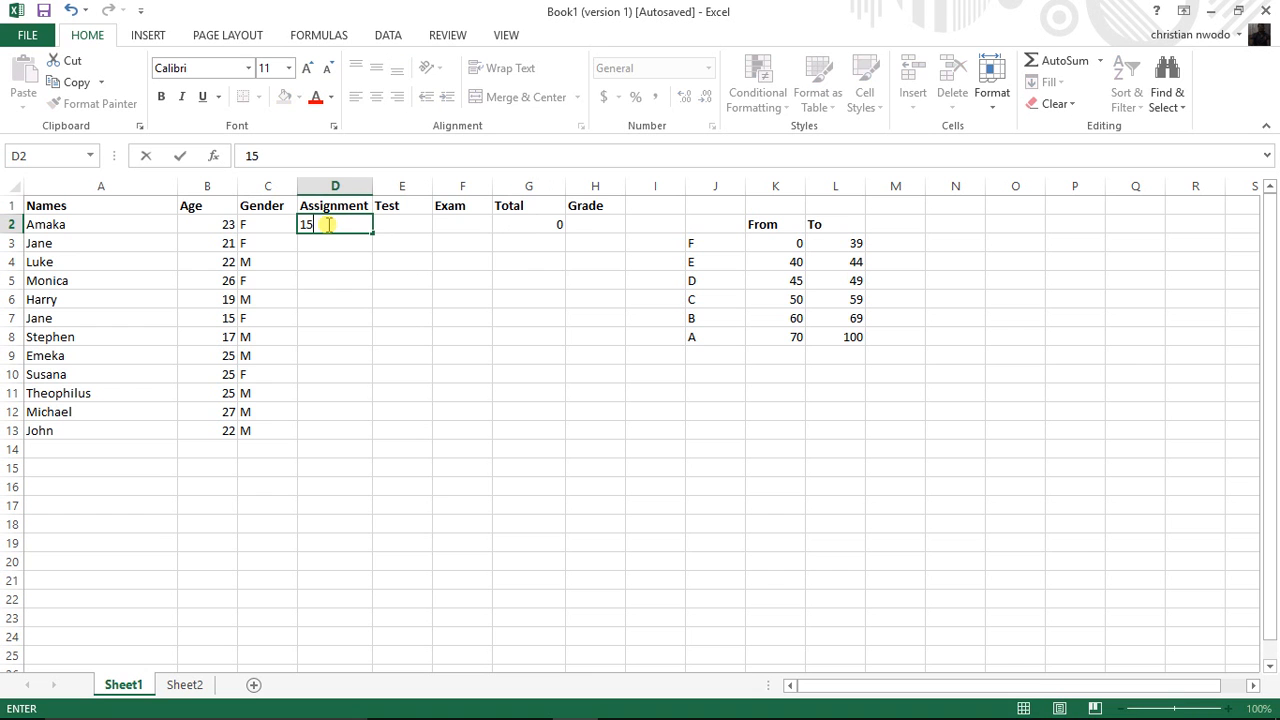
key("Tab")
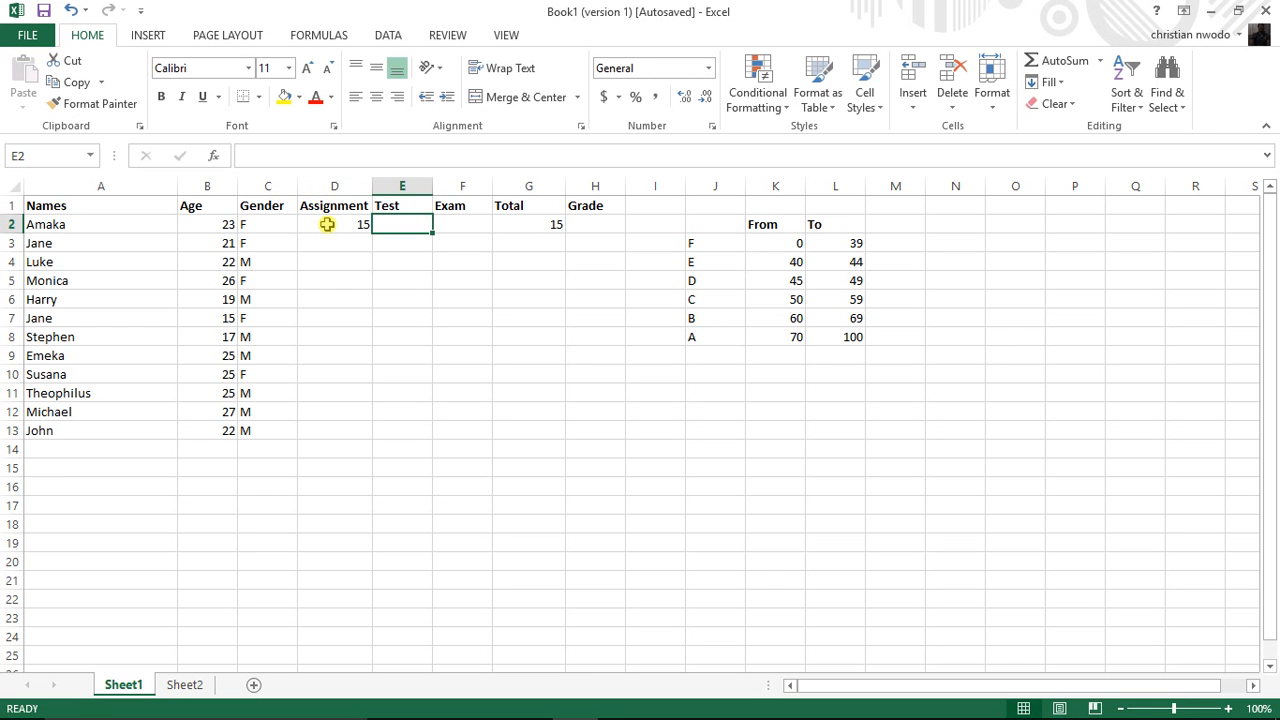
type("10")
key("Tab")
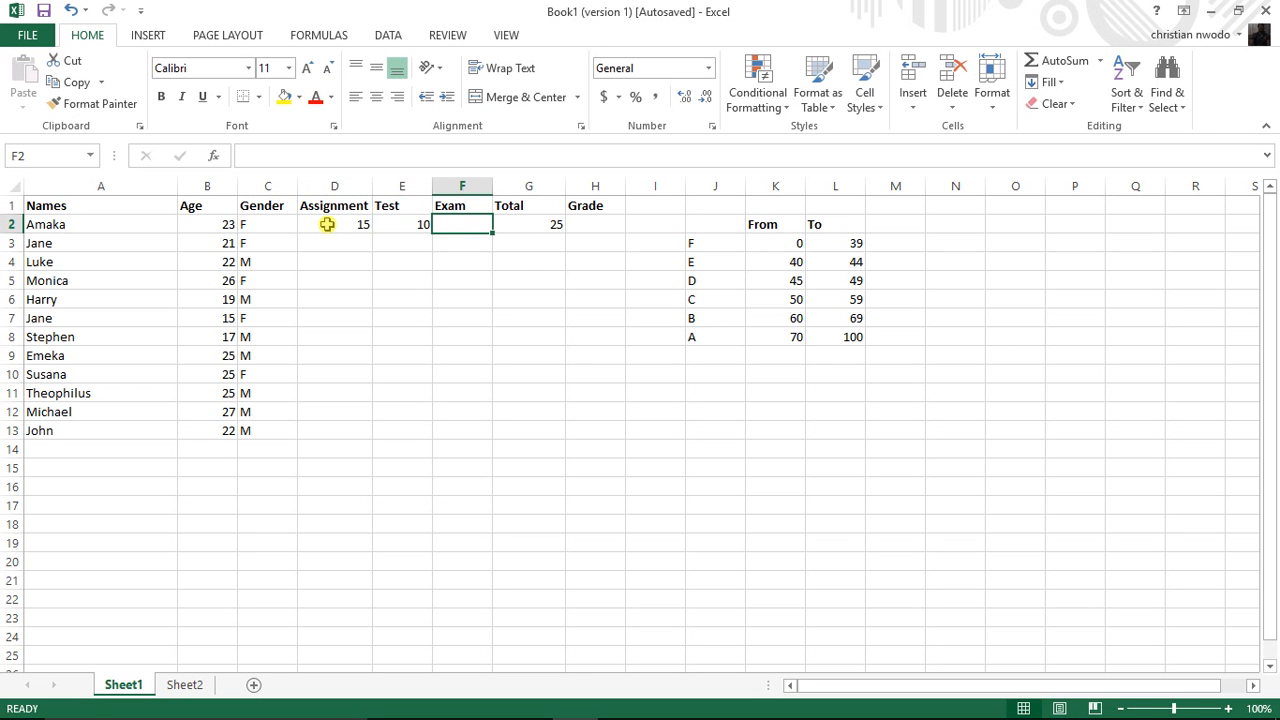
type("50")
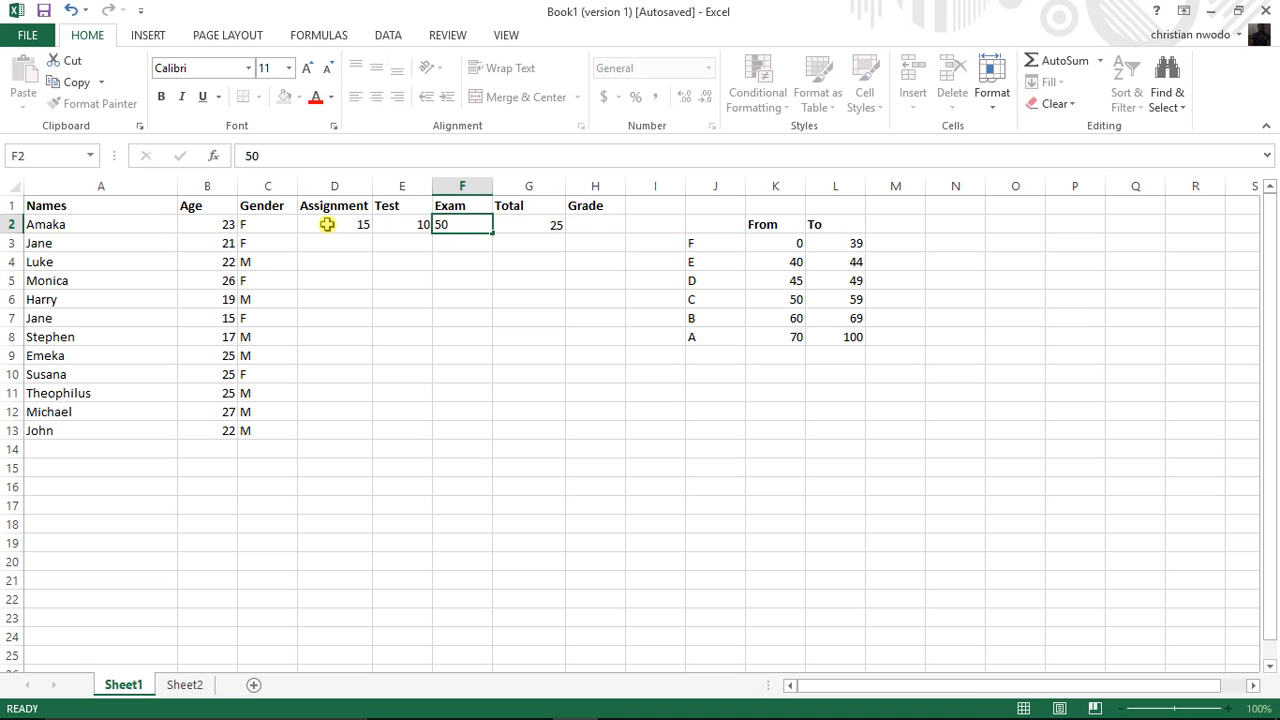
key("Tab")
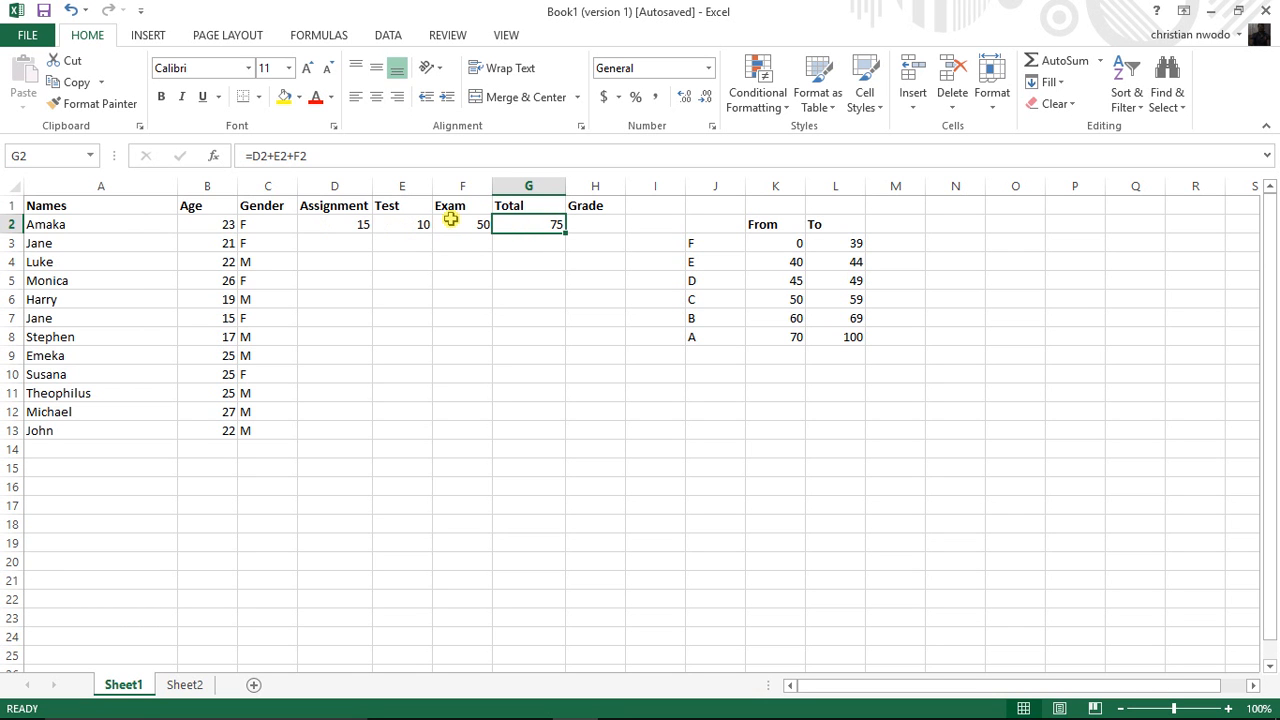
Step: Enter the formula =D3+E3+F3 in cell G3 to total the second student's Assignment, Test and Exam scores
left_click(519, 242)
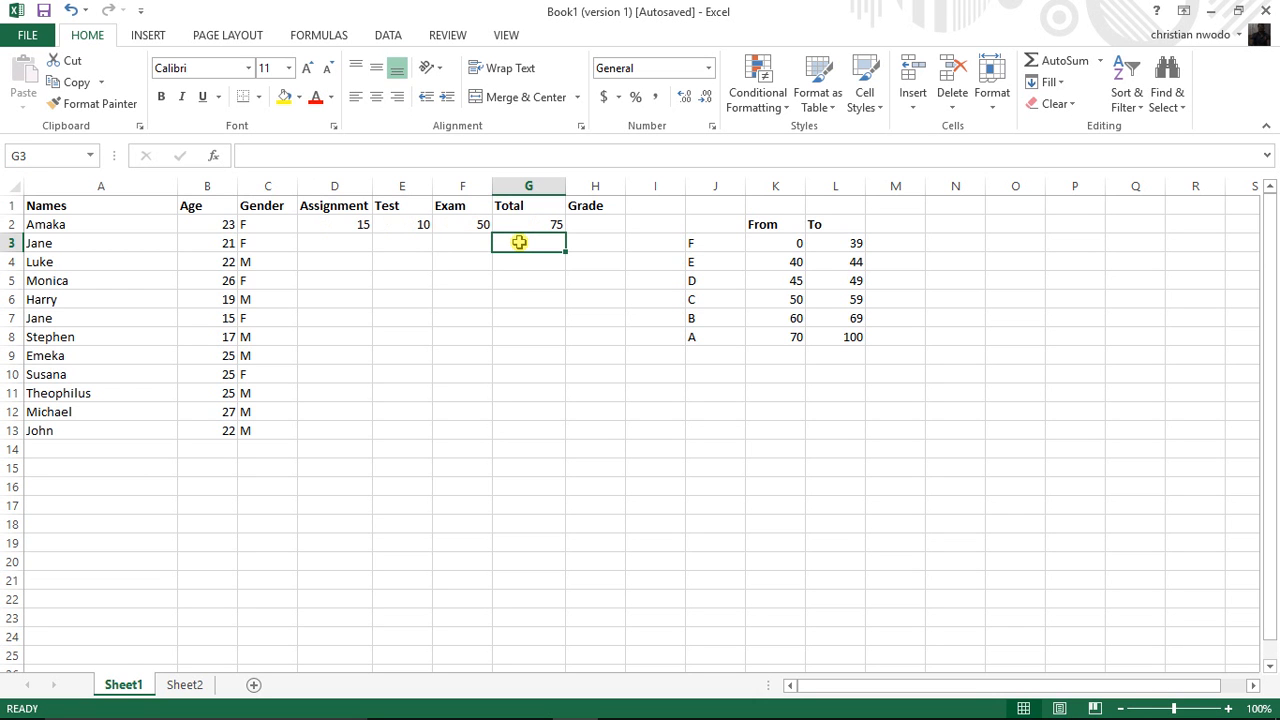
type("=")
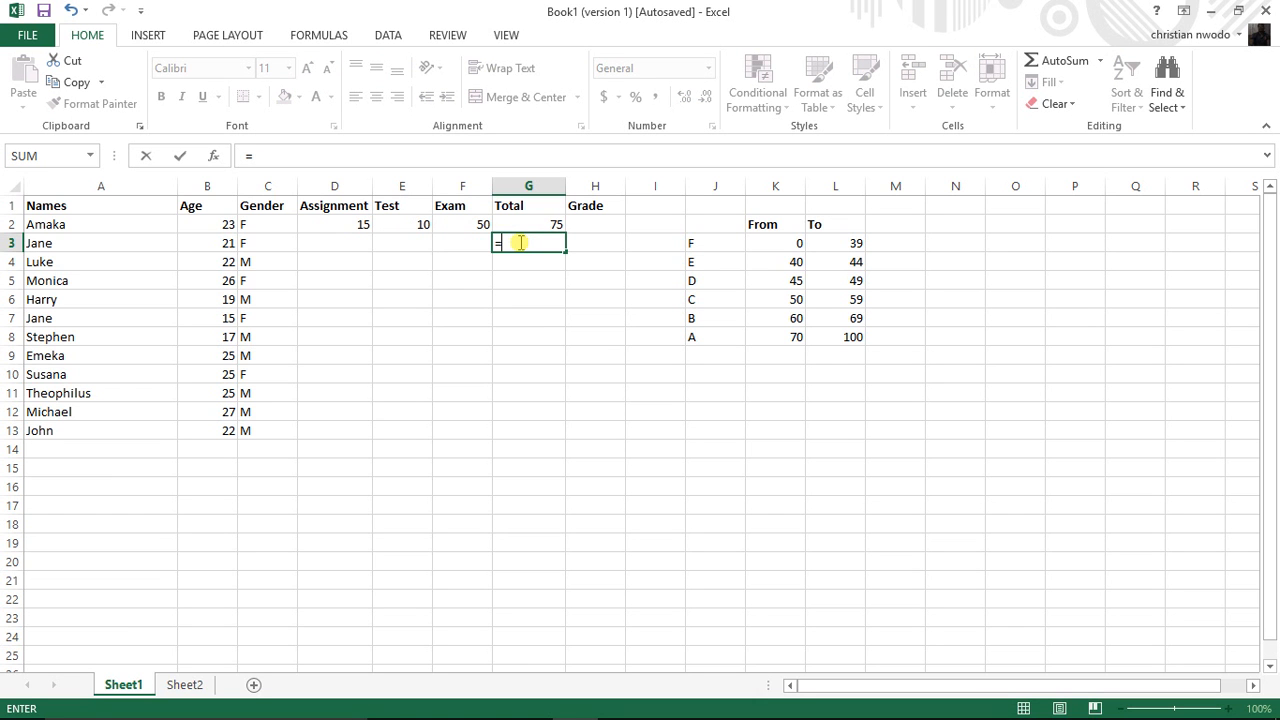
type("d3")
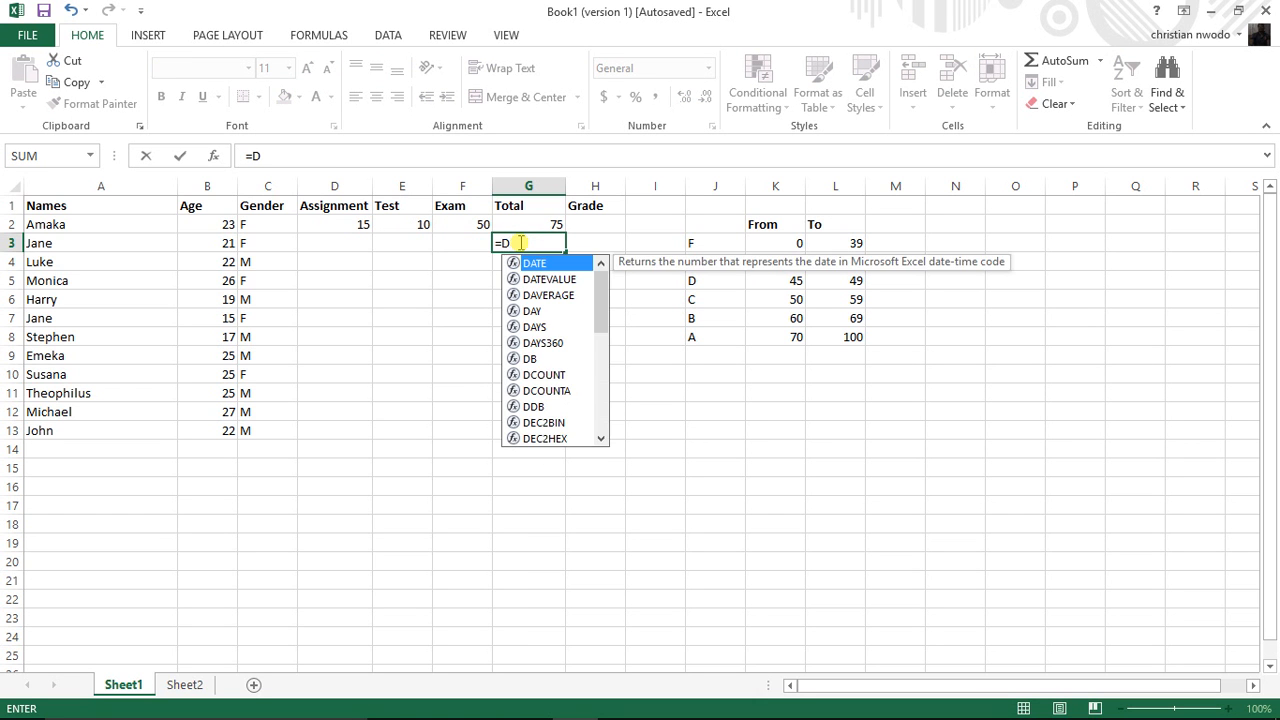
type("+")
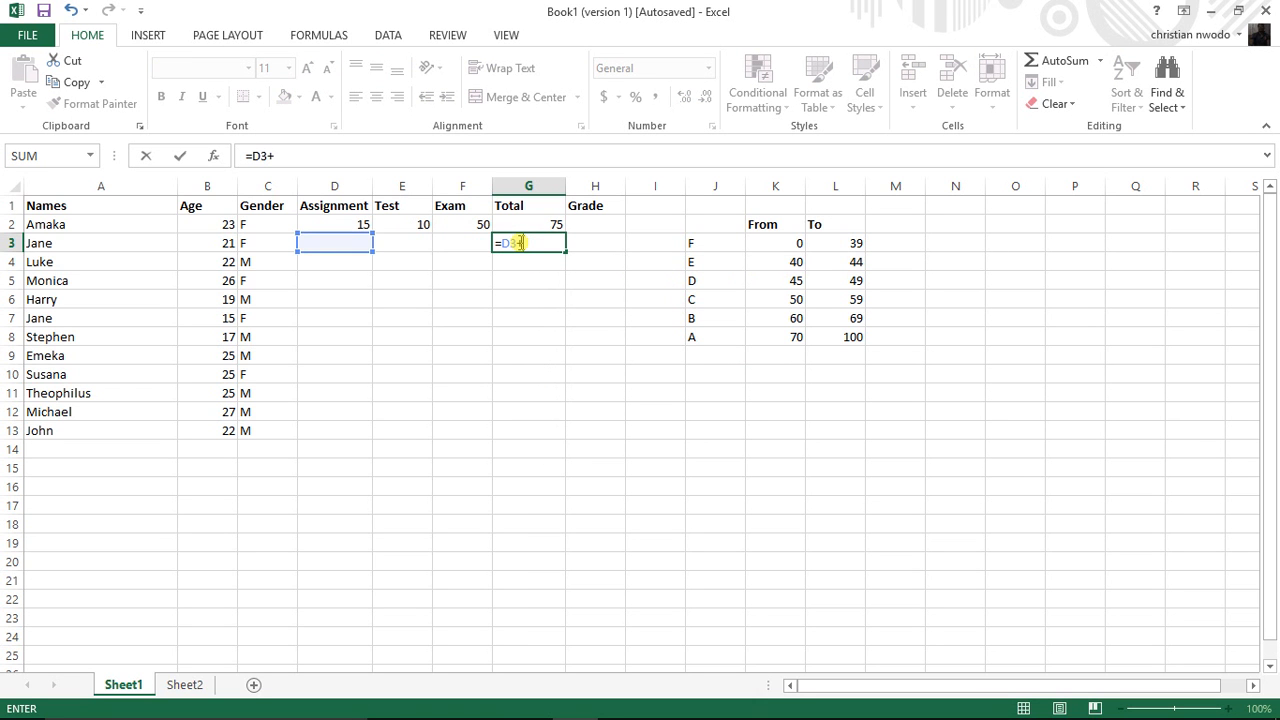
type("e3")
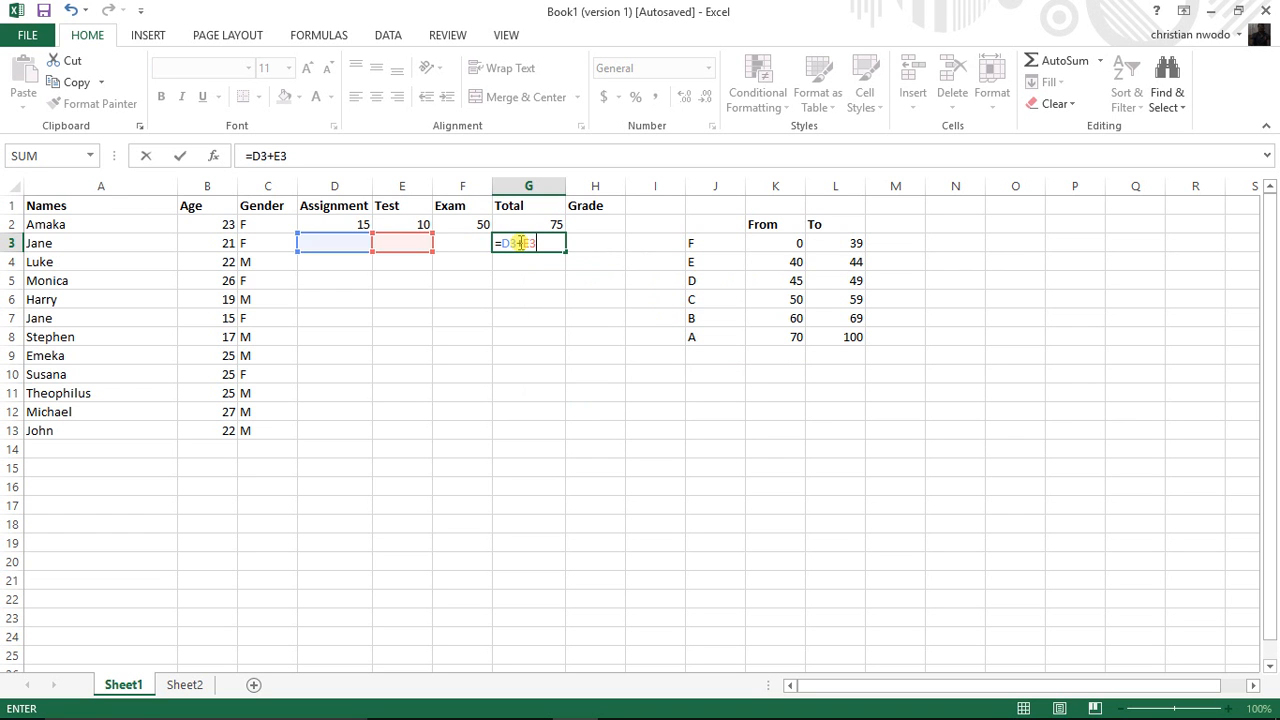
type("+")
type("F3")
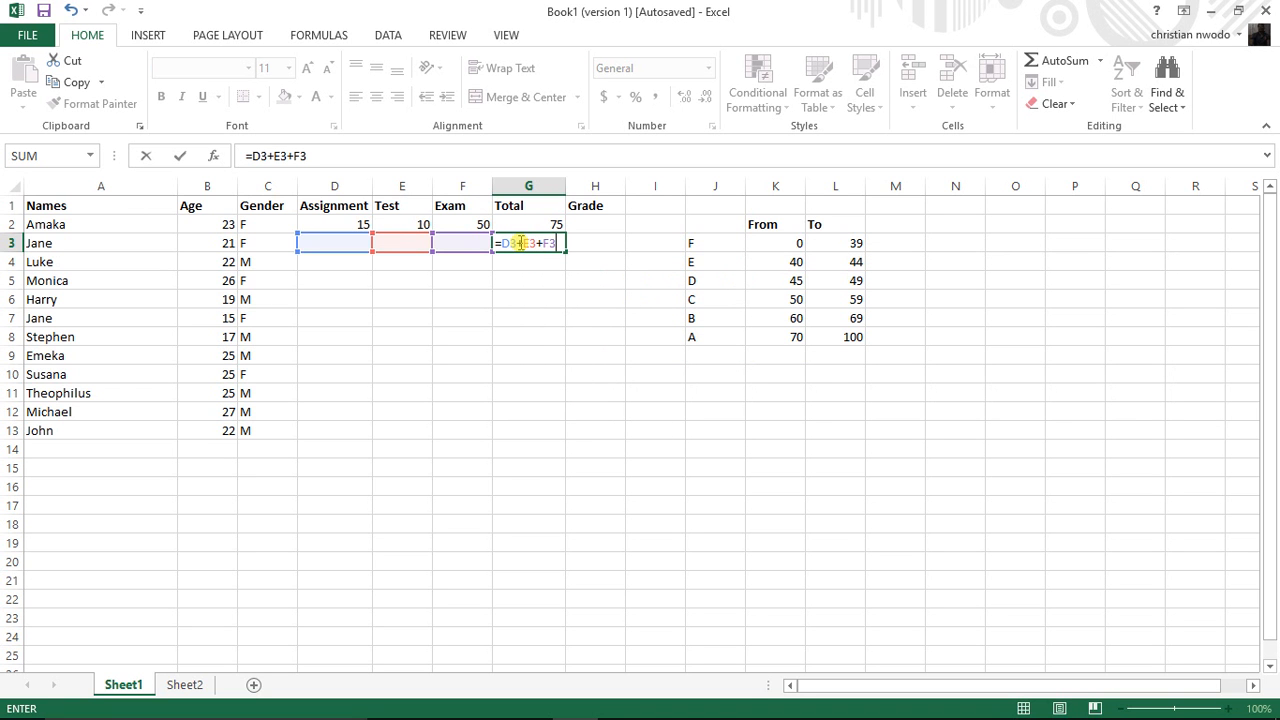
key("Return")
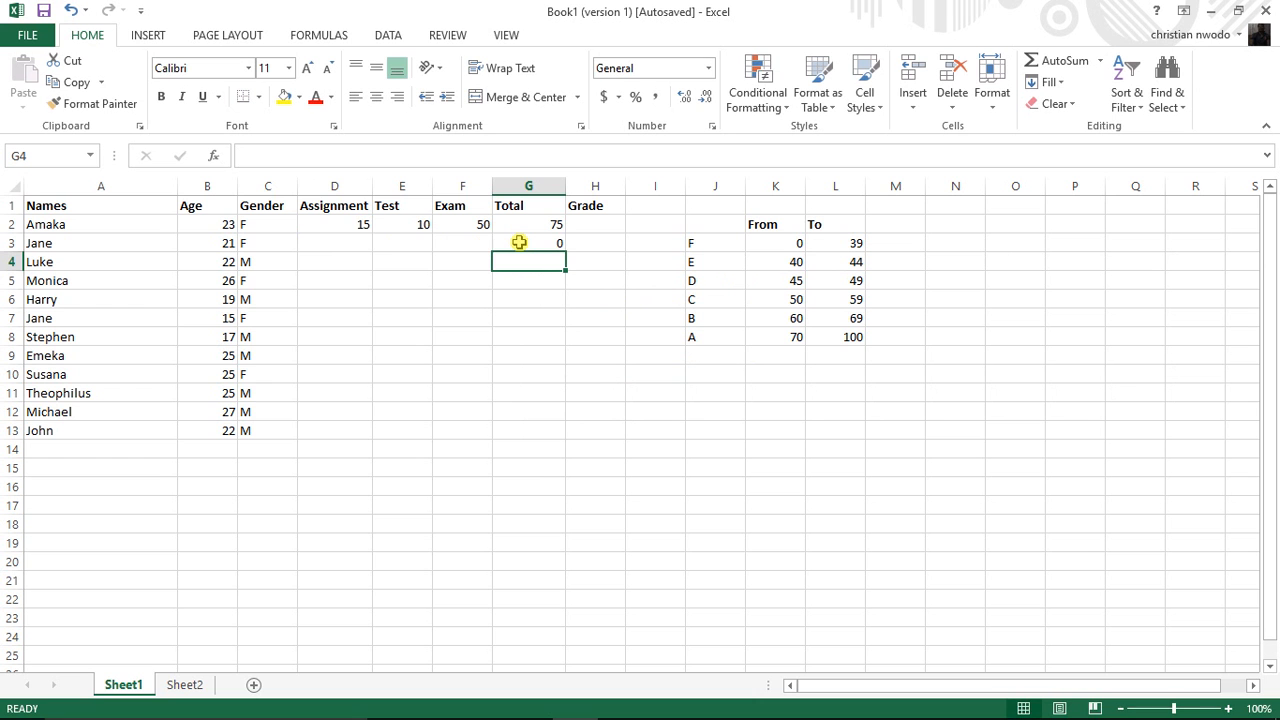
Step: Enter the second student's scores in row 3: Assignment 10, Test 15 and Exam 40
left_click(328, 246)
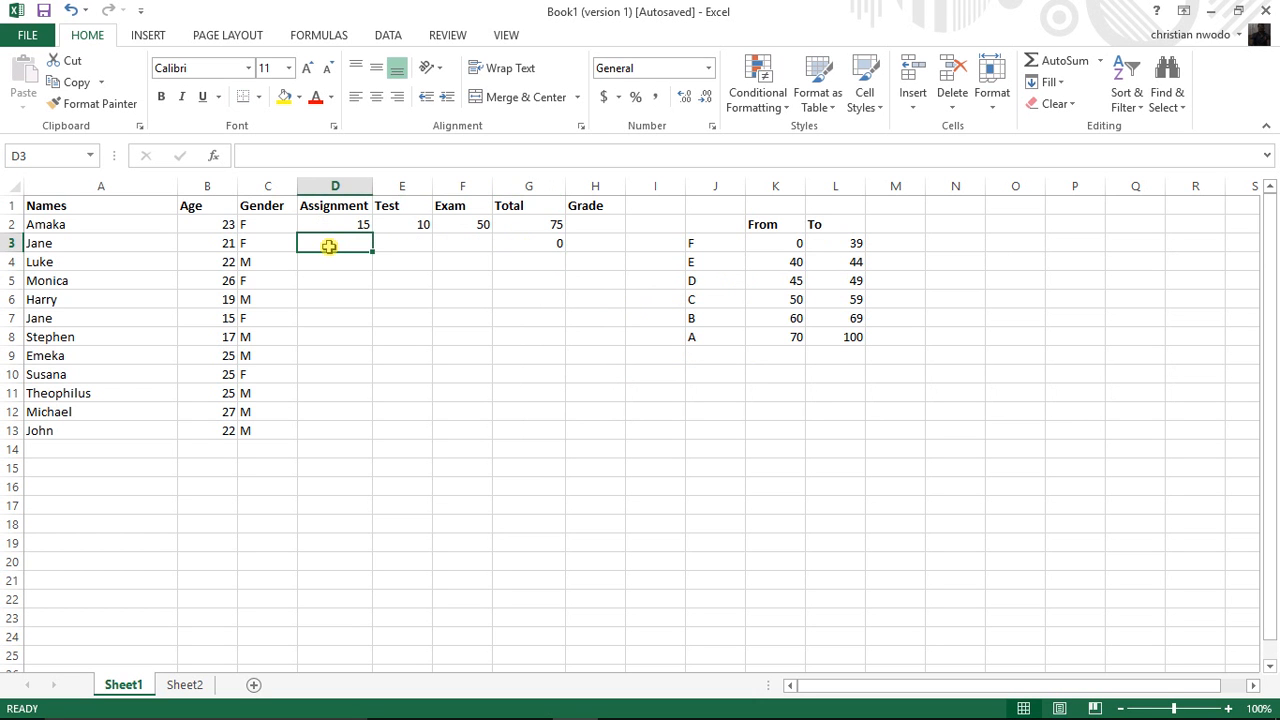
type("10")
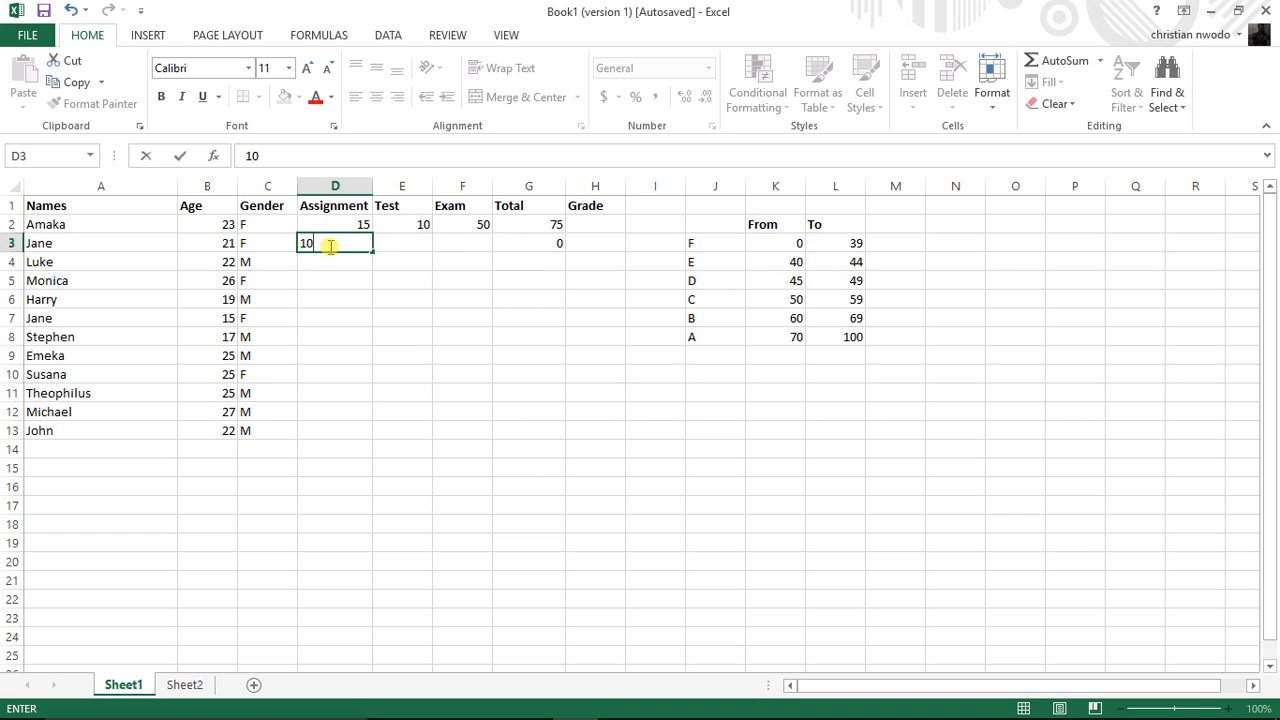
key("Tab")
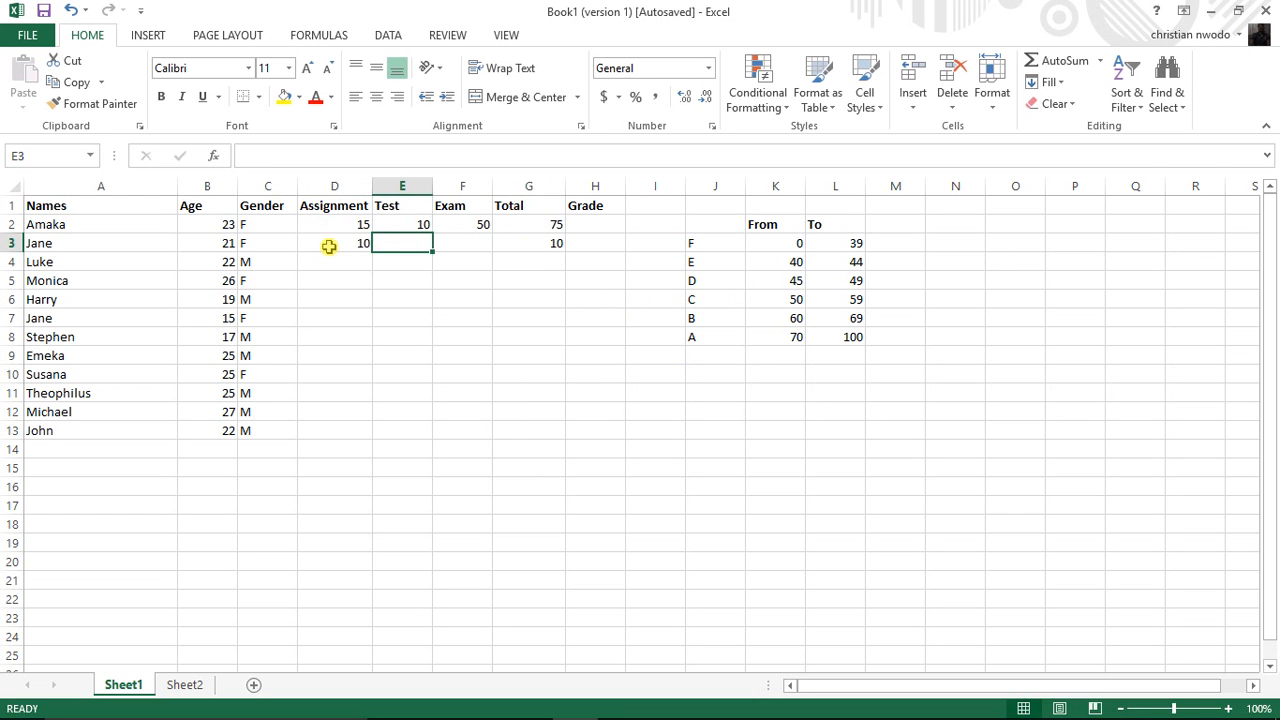
type("15")
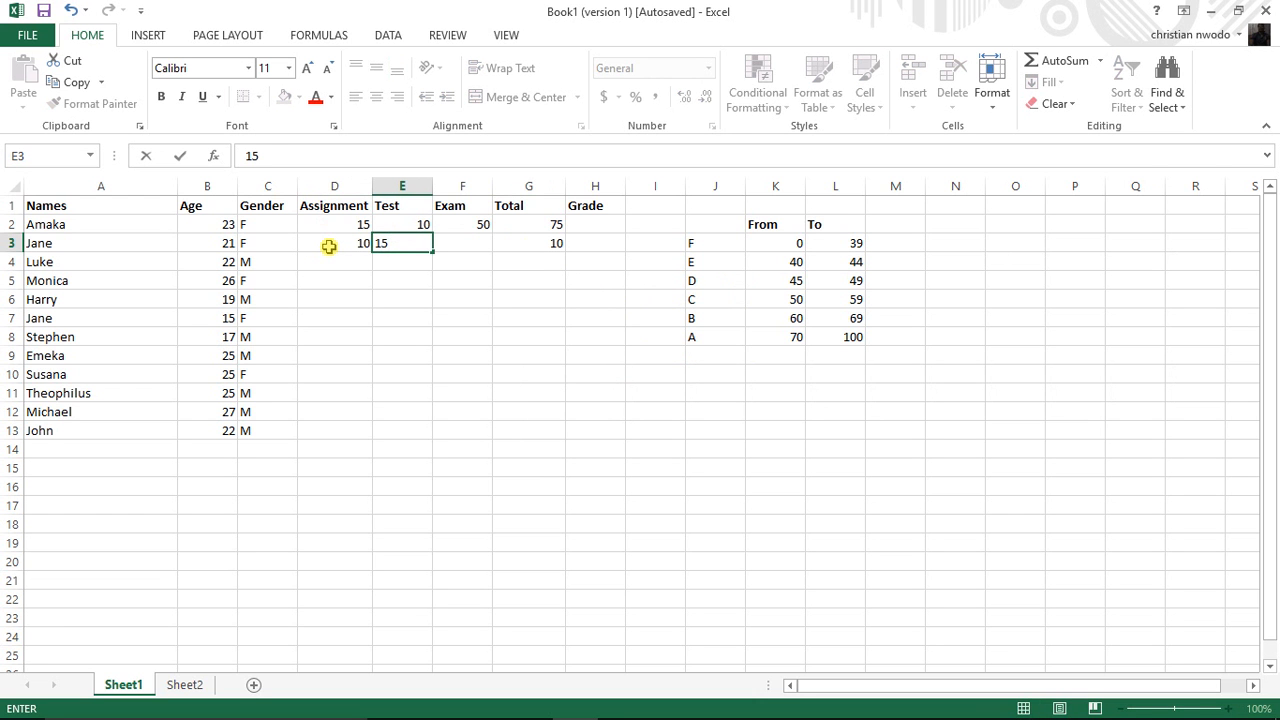
key("Tab")
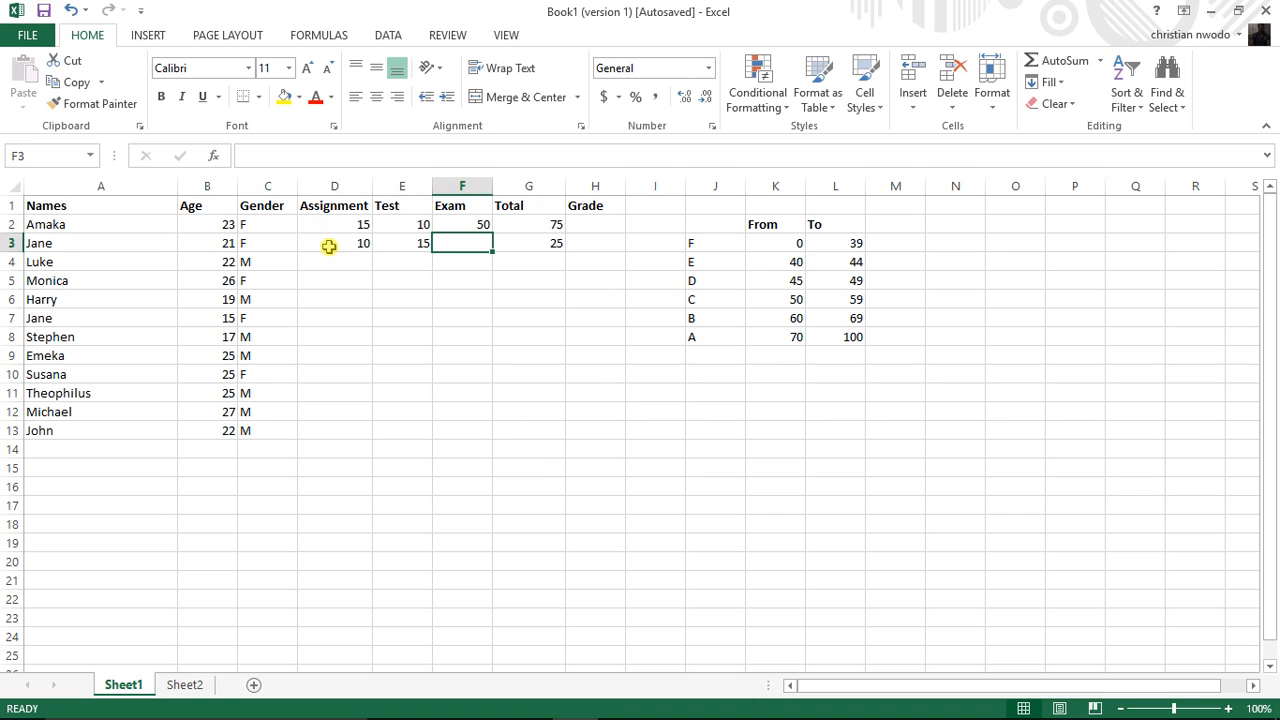
type("40")
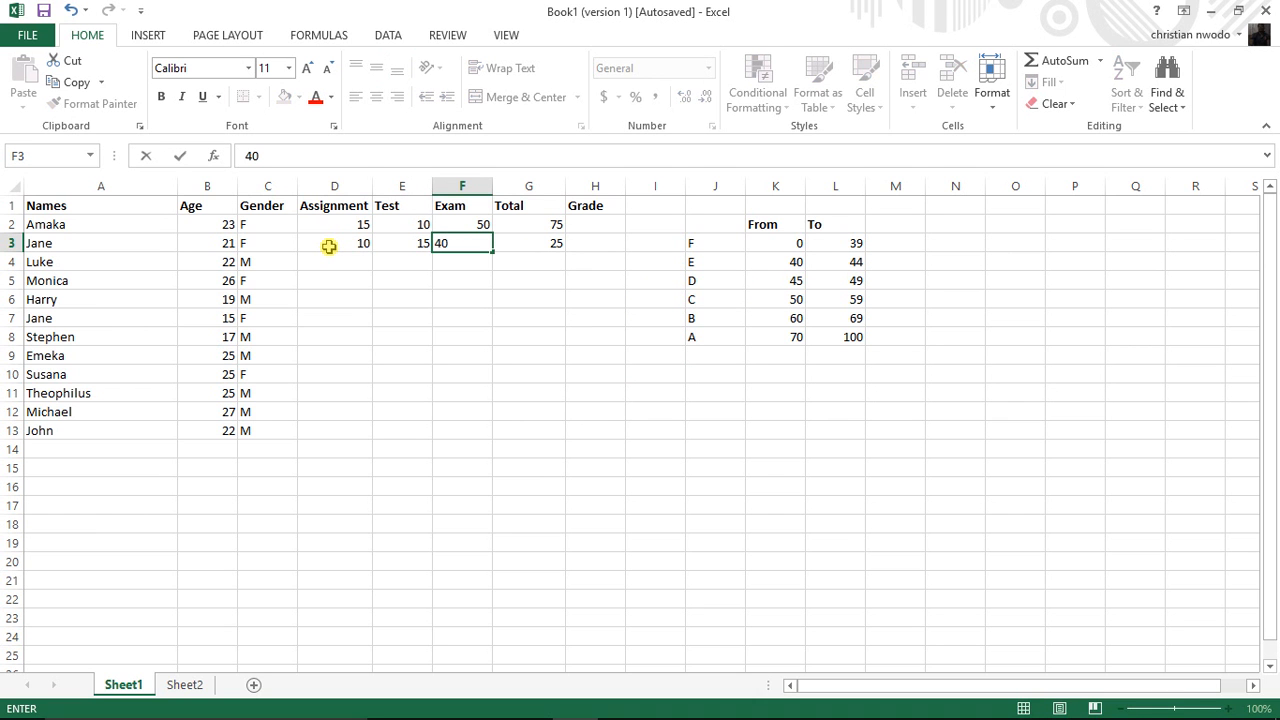
key("Return")
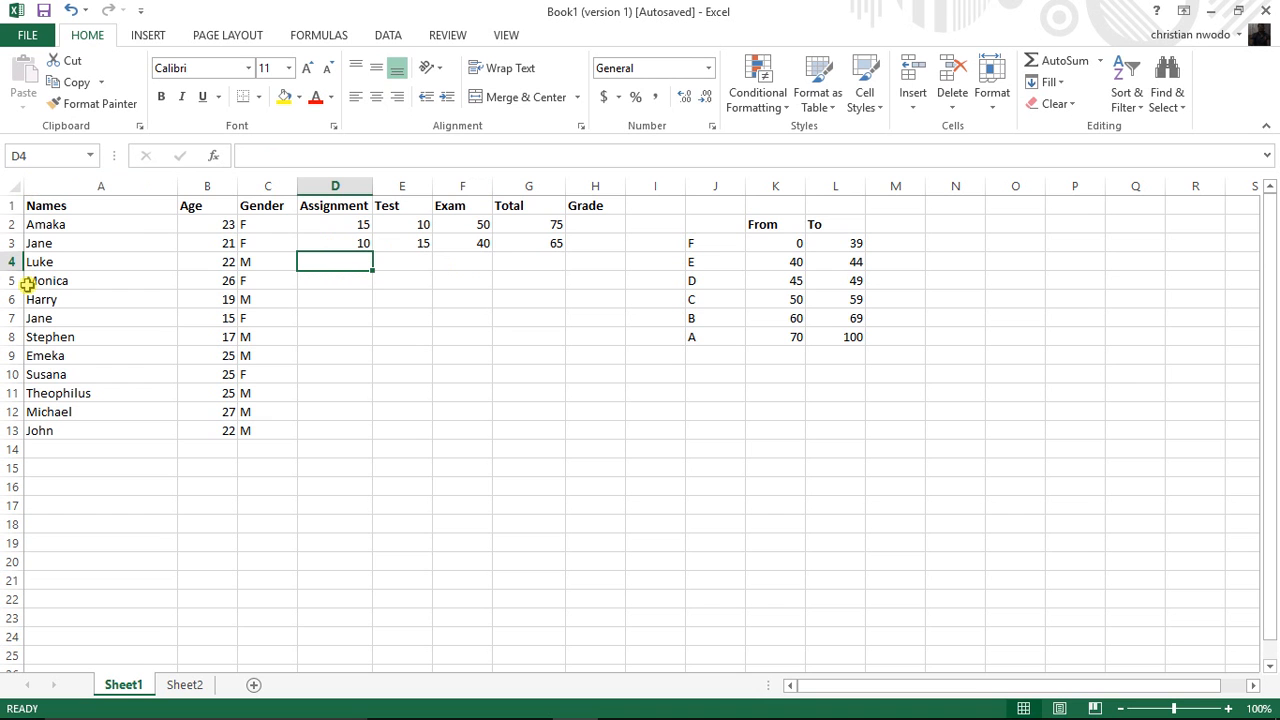
Step: Compare the Total formulas in G2 and G3 and look over the empty Total cells below them down to row 7
left_click(534, 221)
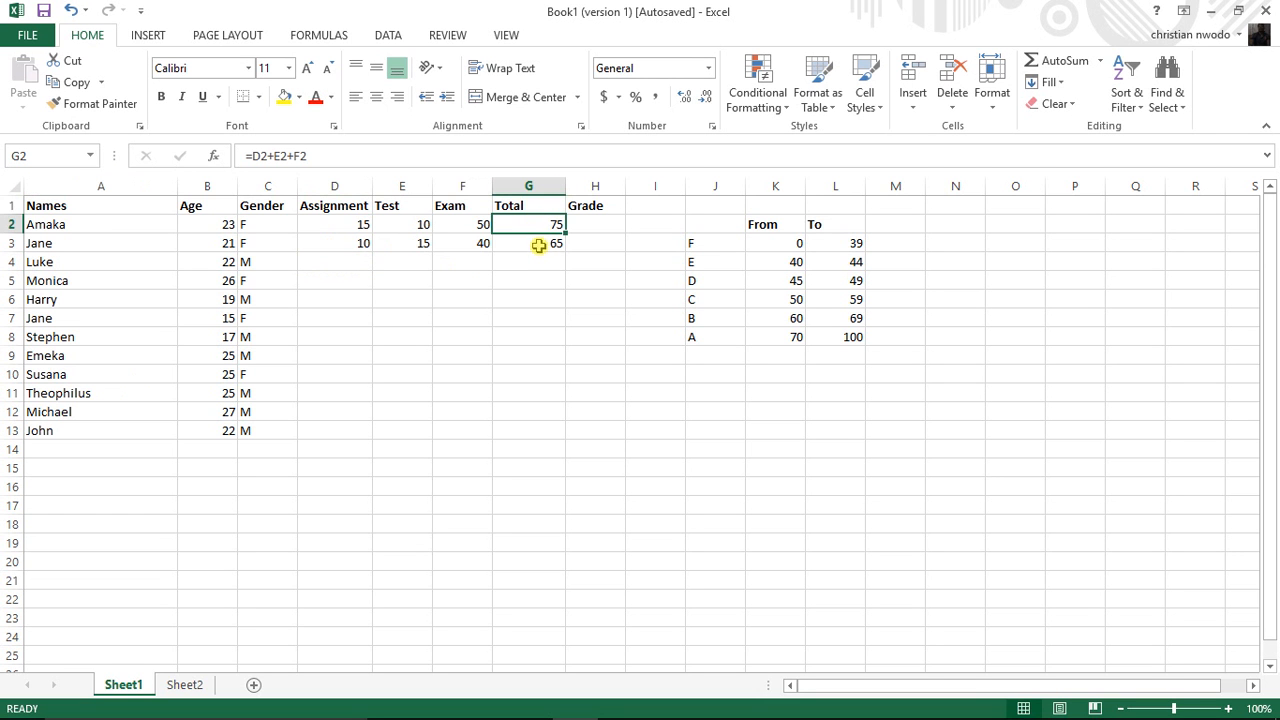
left_click(538, 245)
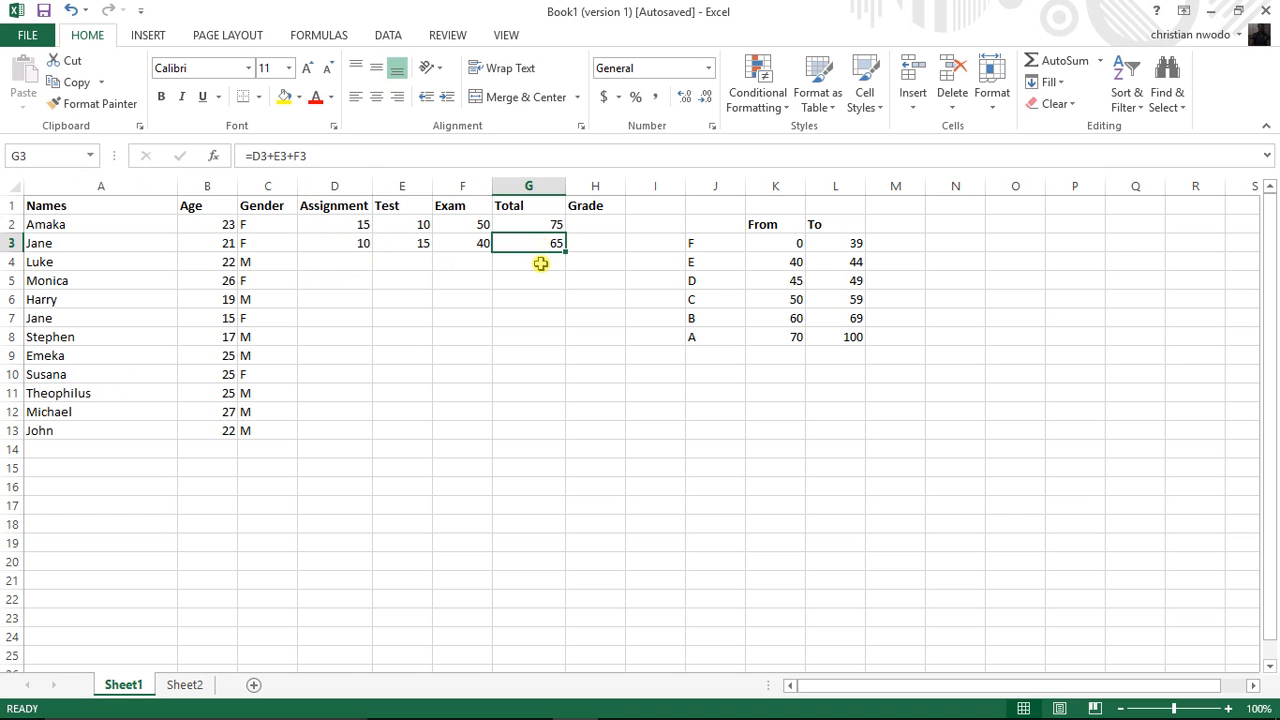
left_click(540, 263)
left_click(540, 286)
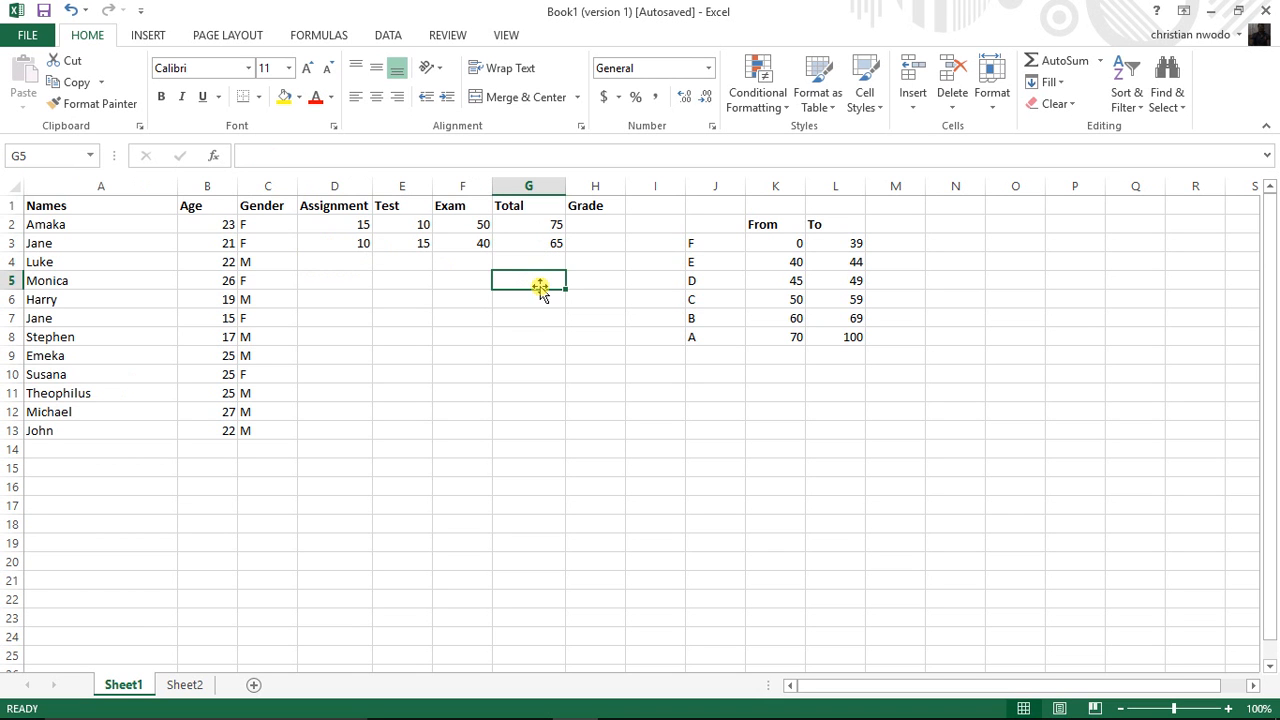
left_click(539, 301)
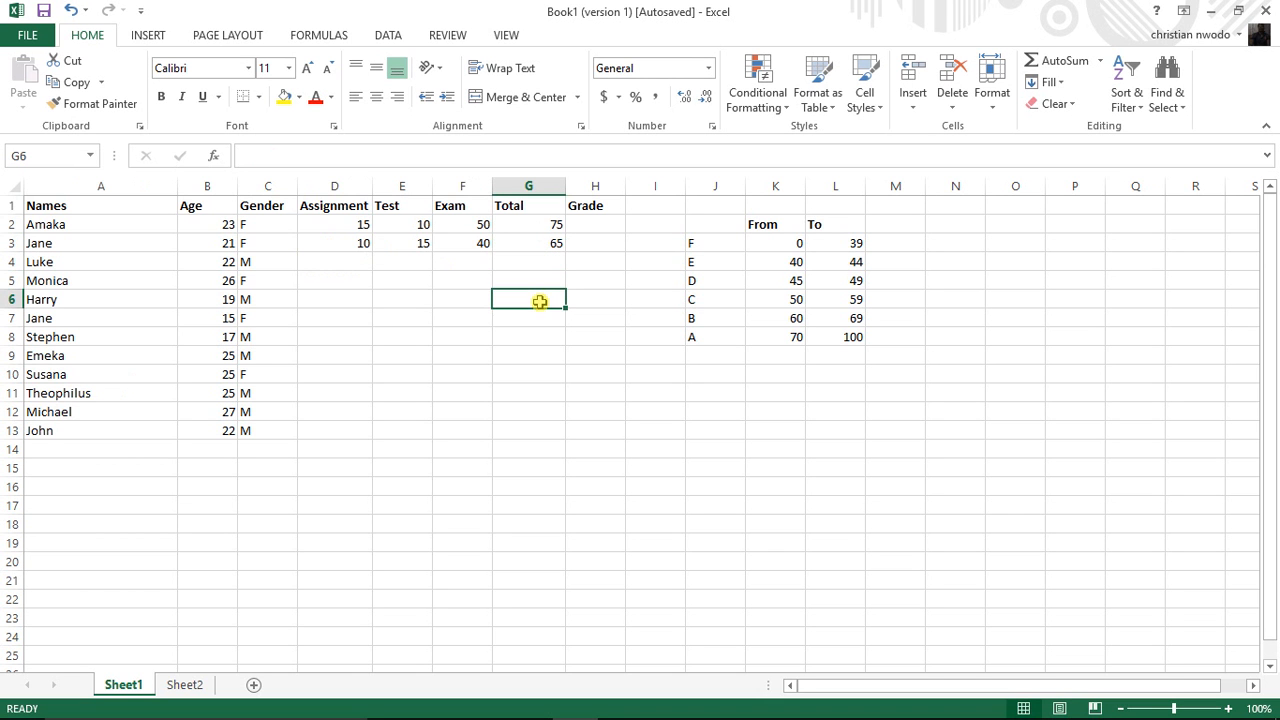
left_click(540, 321)
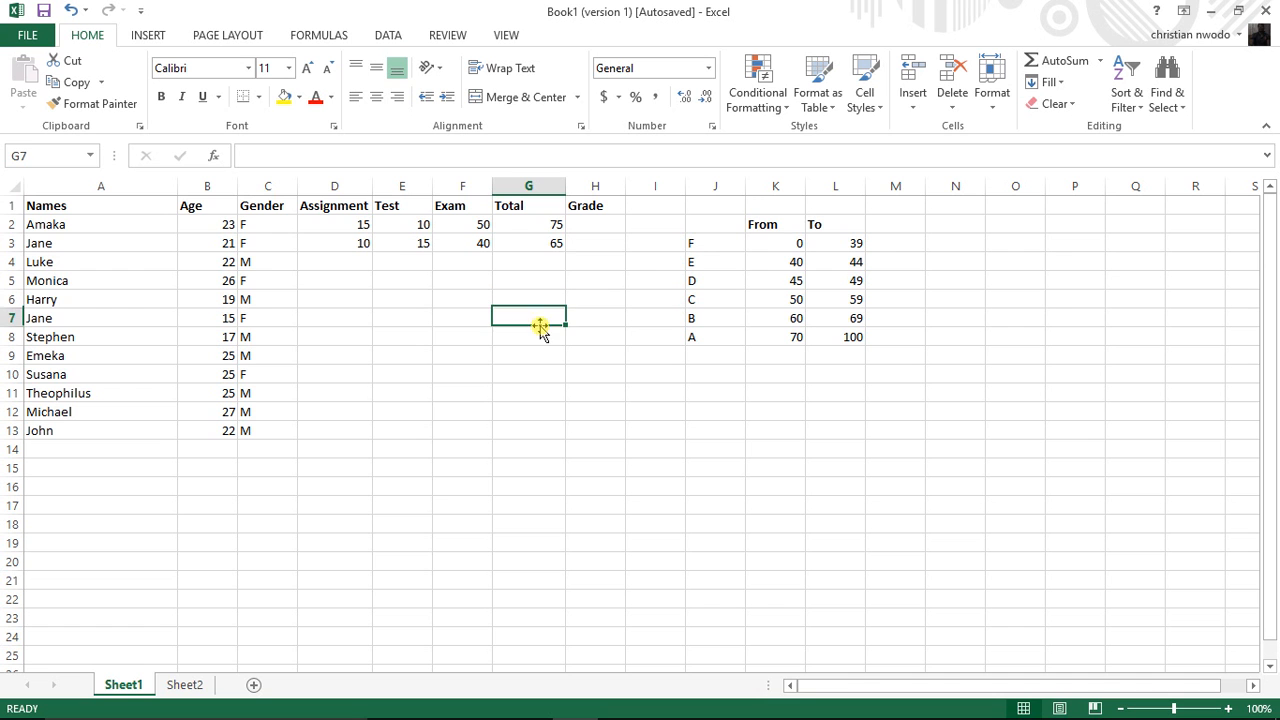
left_click(543, 243)
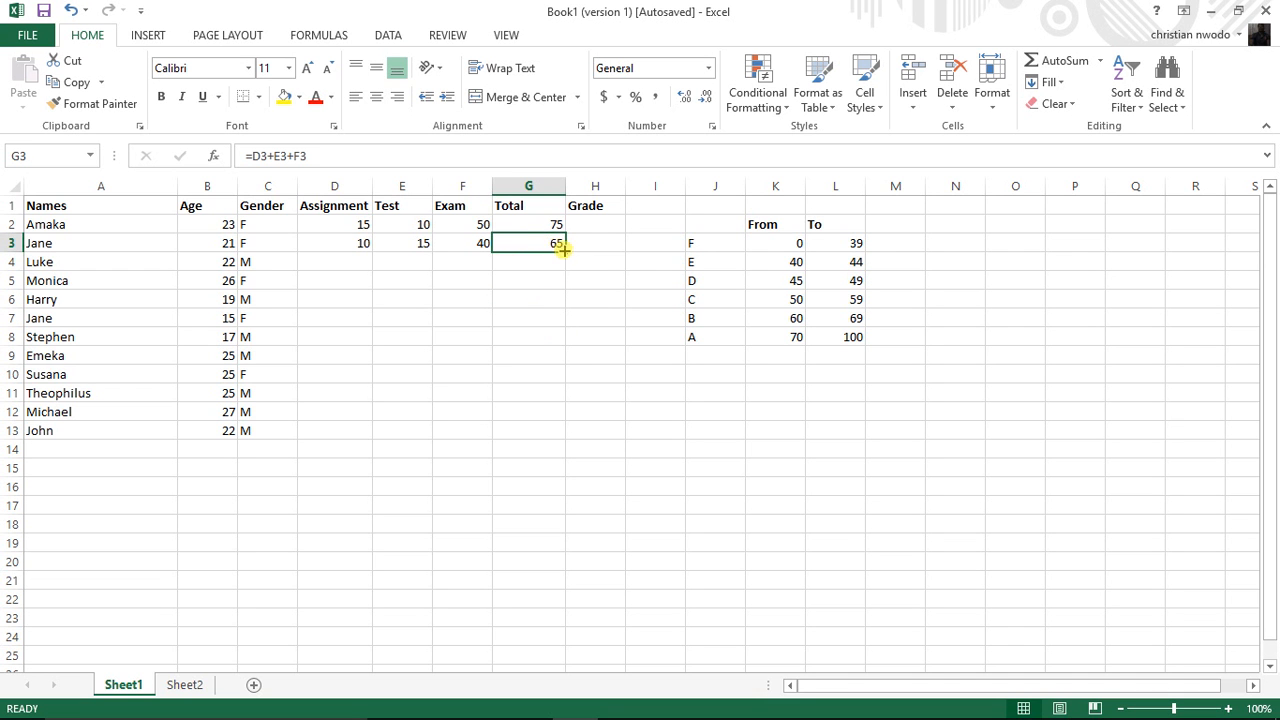
left_click(548, 224)
left_click(553, 242)
Step: Fill the Total formula from cell G2 down through G13 for all the students
left_click(550, 224)
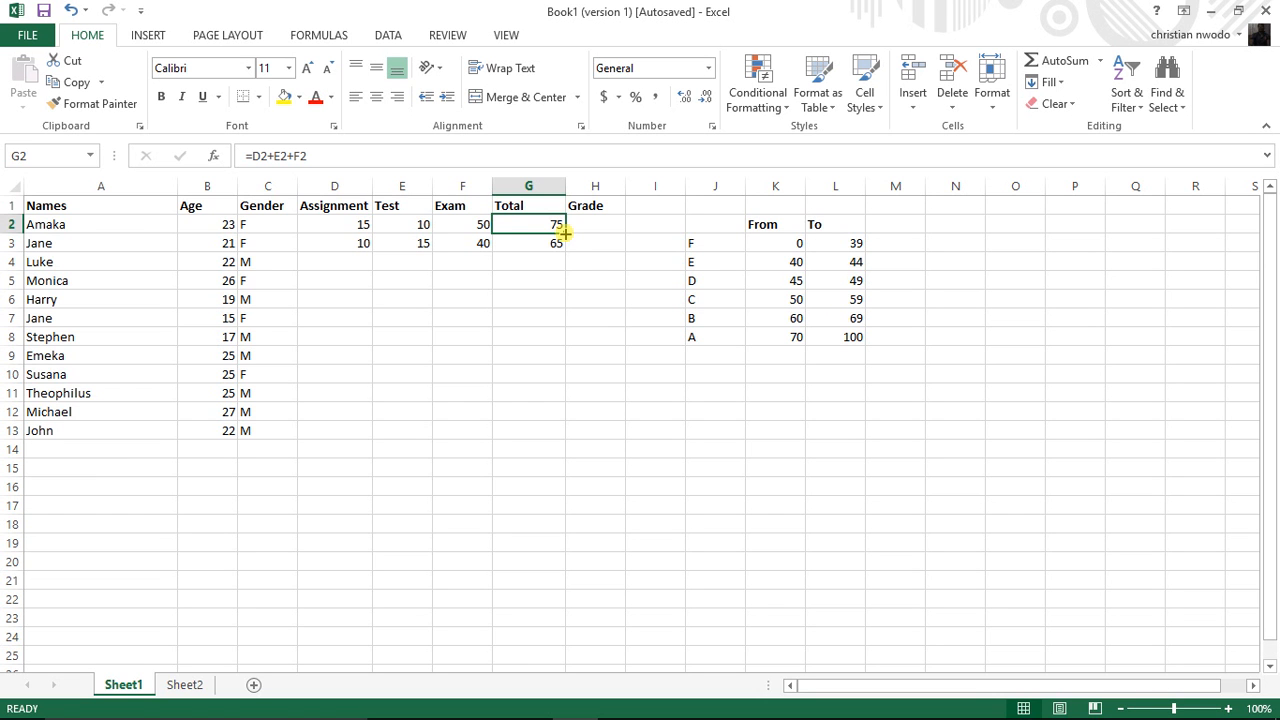
left_click_drag(565, 233, 566, 439)
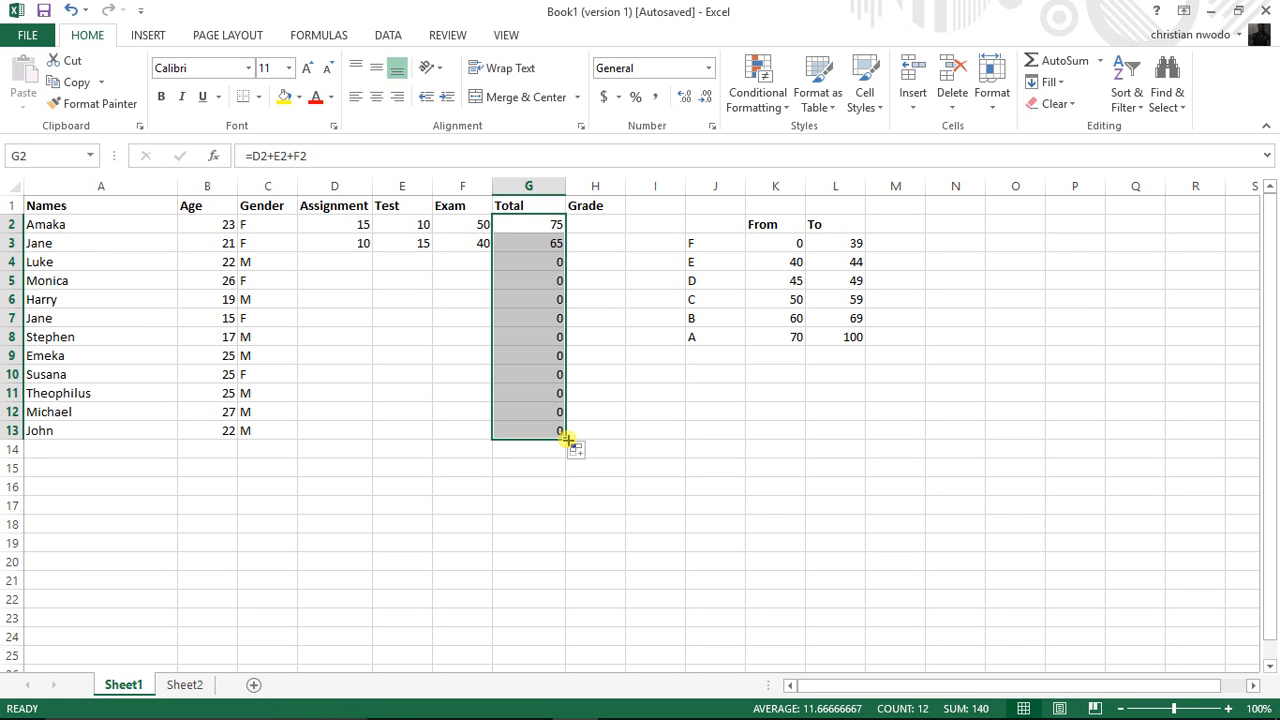
Step: Enter the third student's scores in row 4: Assignment 12, Test 24 and Exam 50
left_click(316, 258)
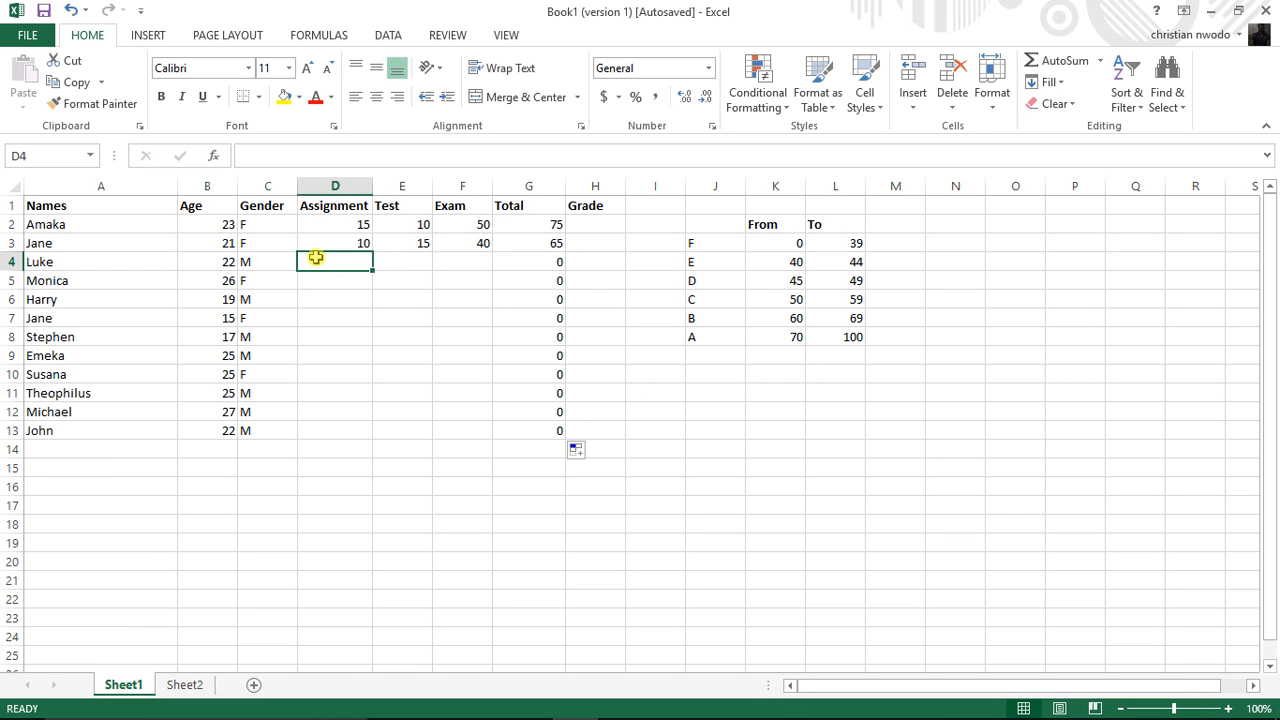
type("12")
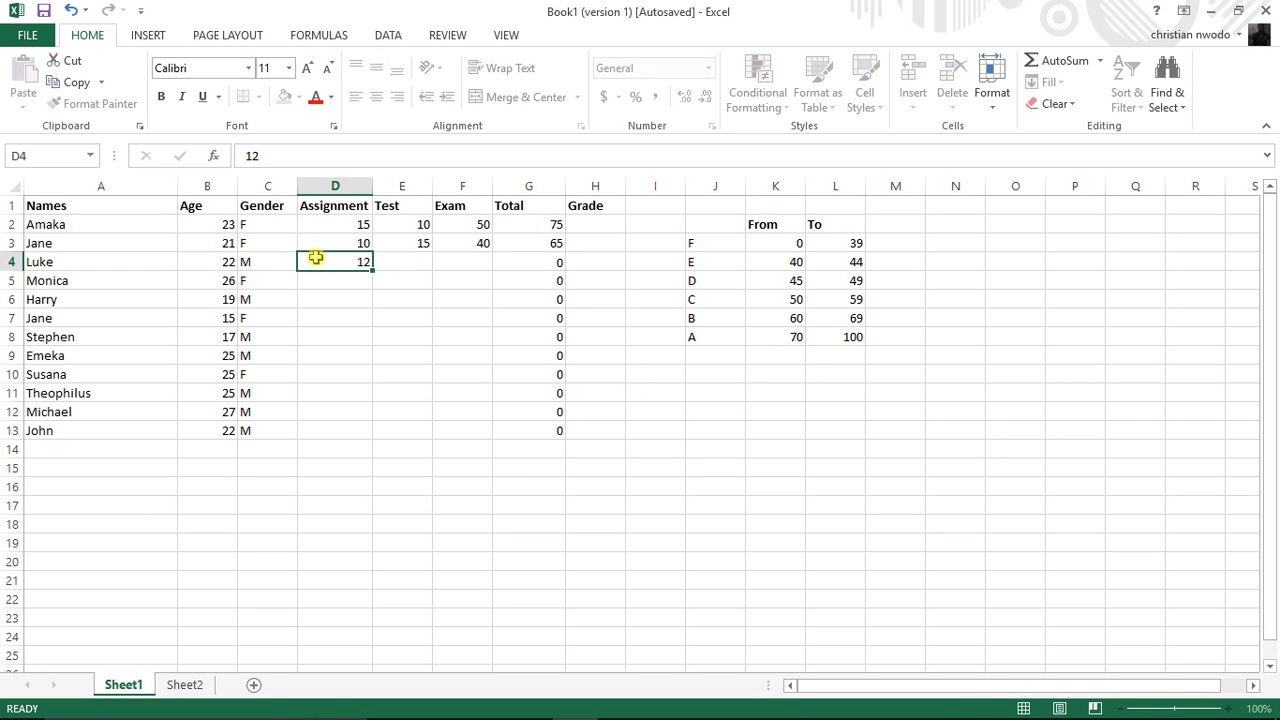
key("Tab")
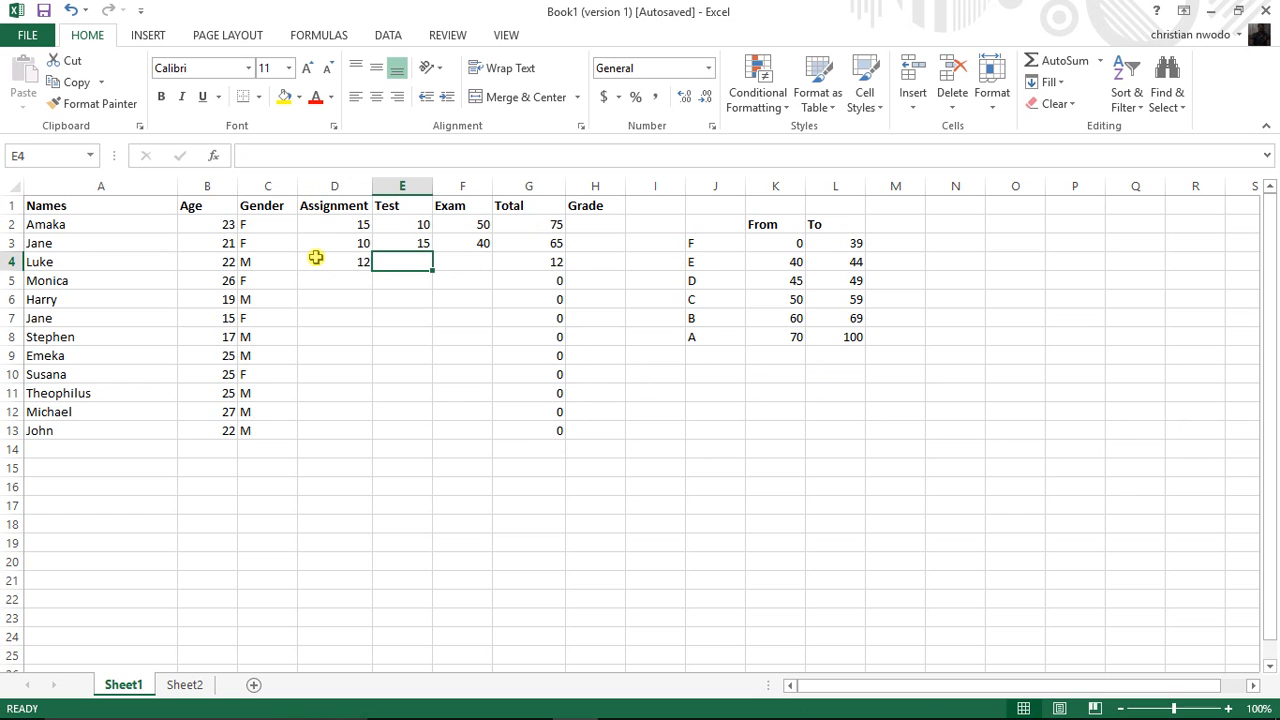
type("24")
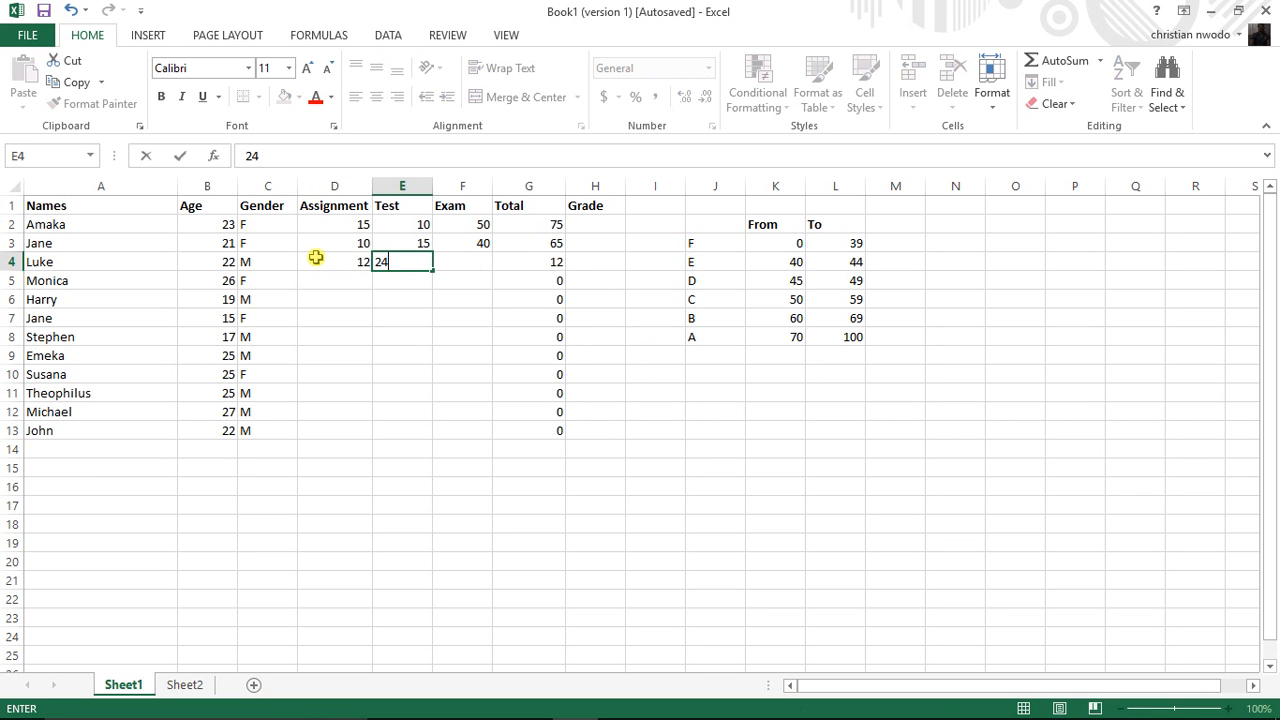
key("Tab")
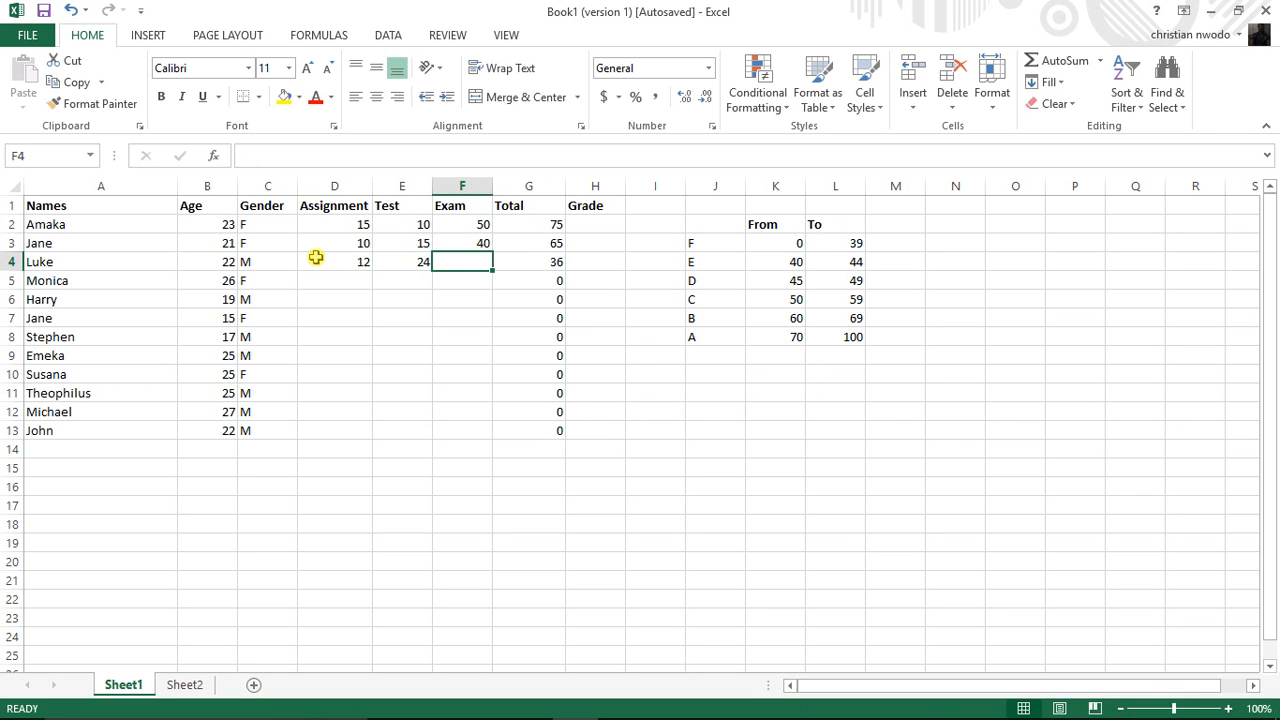
type("50")
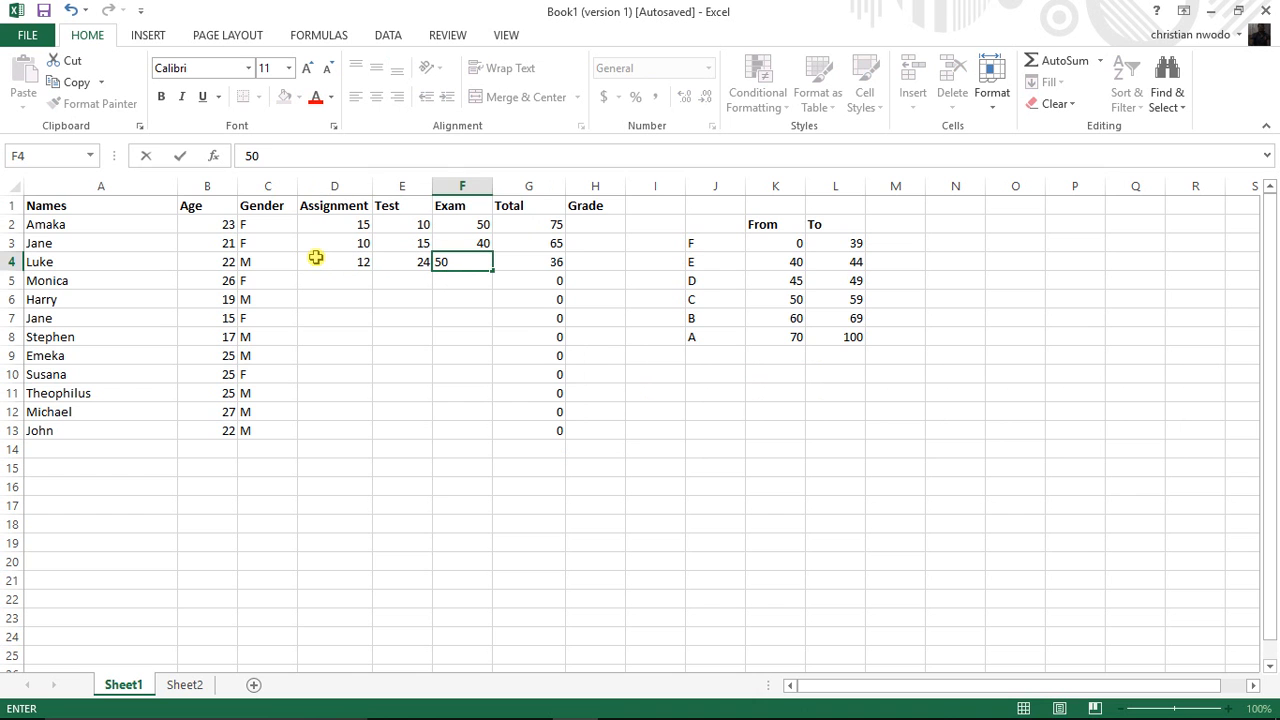
key("Return")
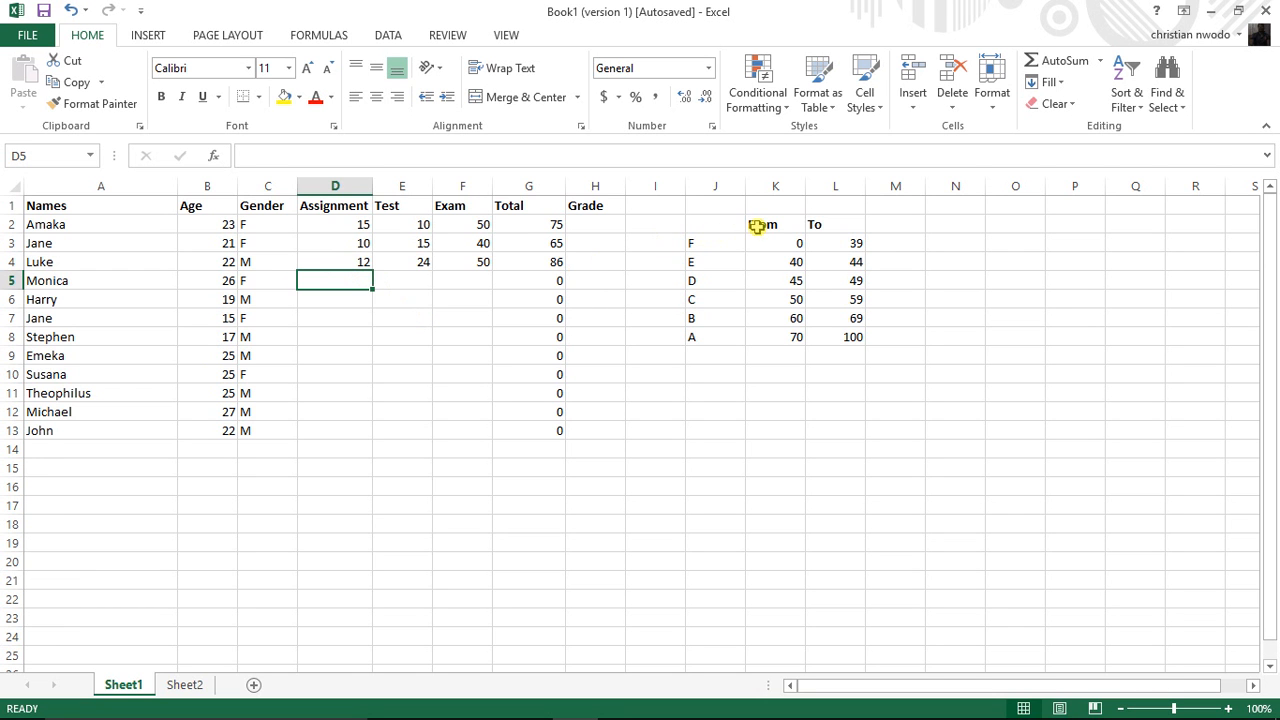
Step: Compare the student totals in column G with the grade ranges in J2:L8 and the empty Grade cells in column H
left_click(594, 223)
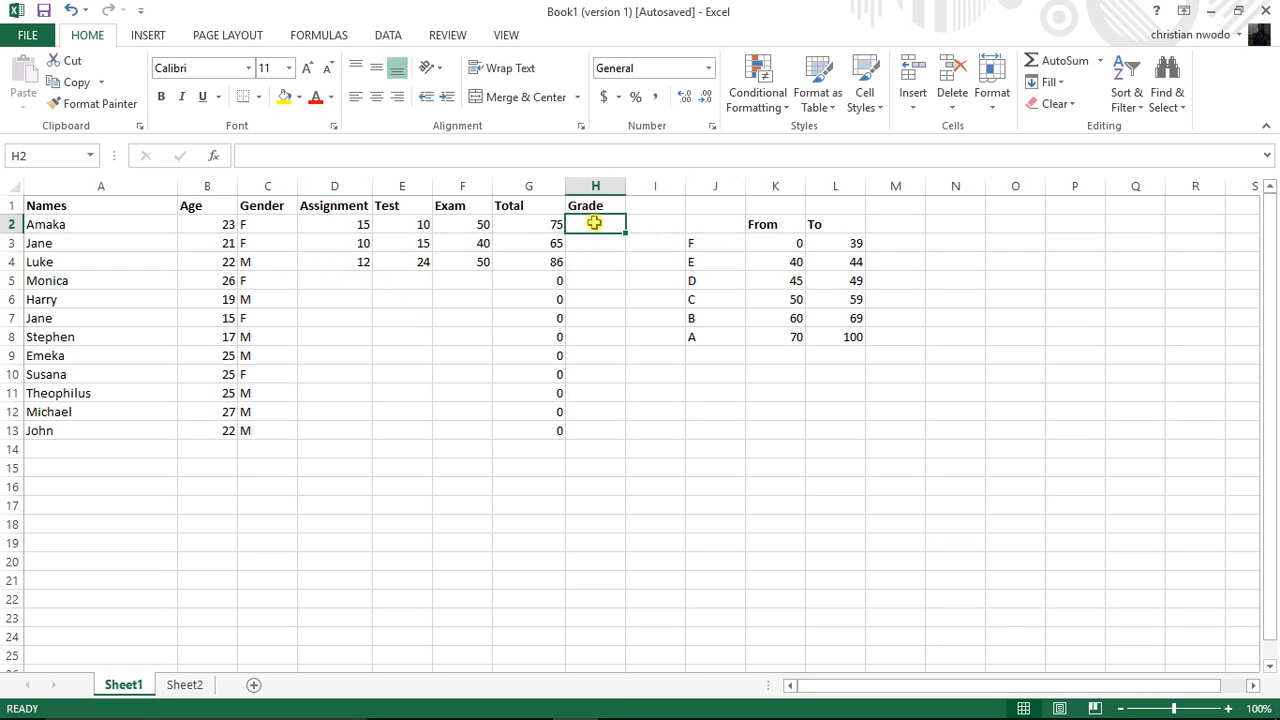
left_click(552, 224)
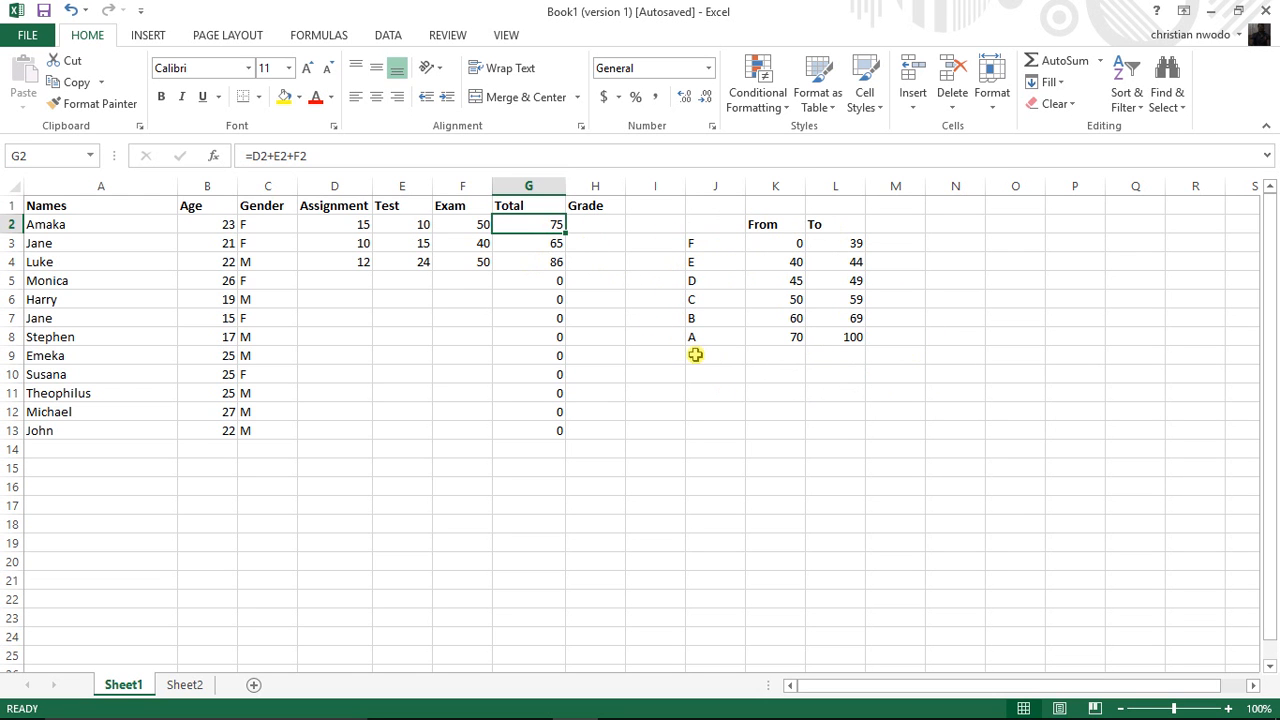
left_click(701, 246)
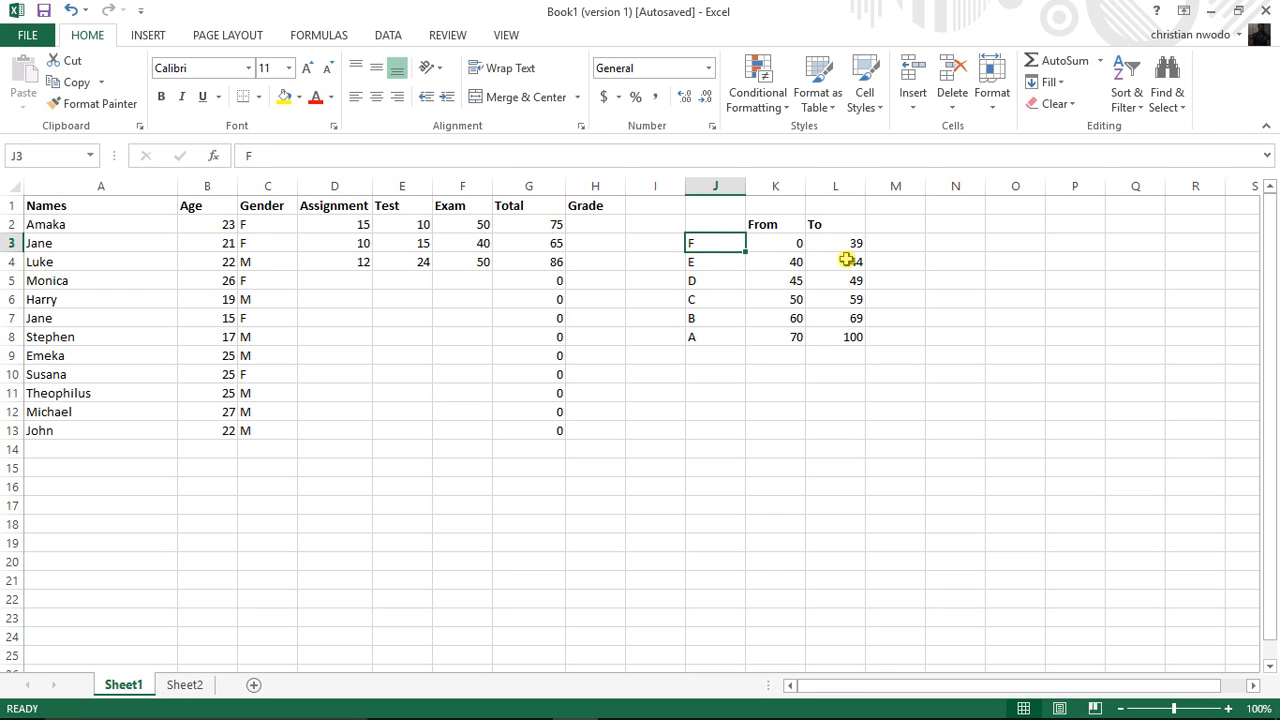
left_click(605, 224)
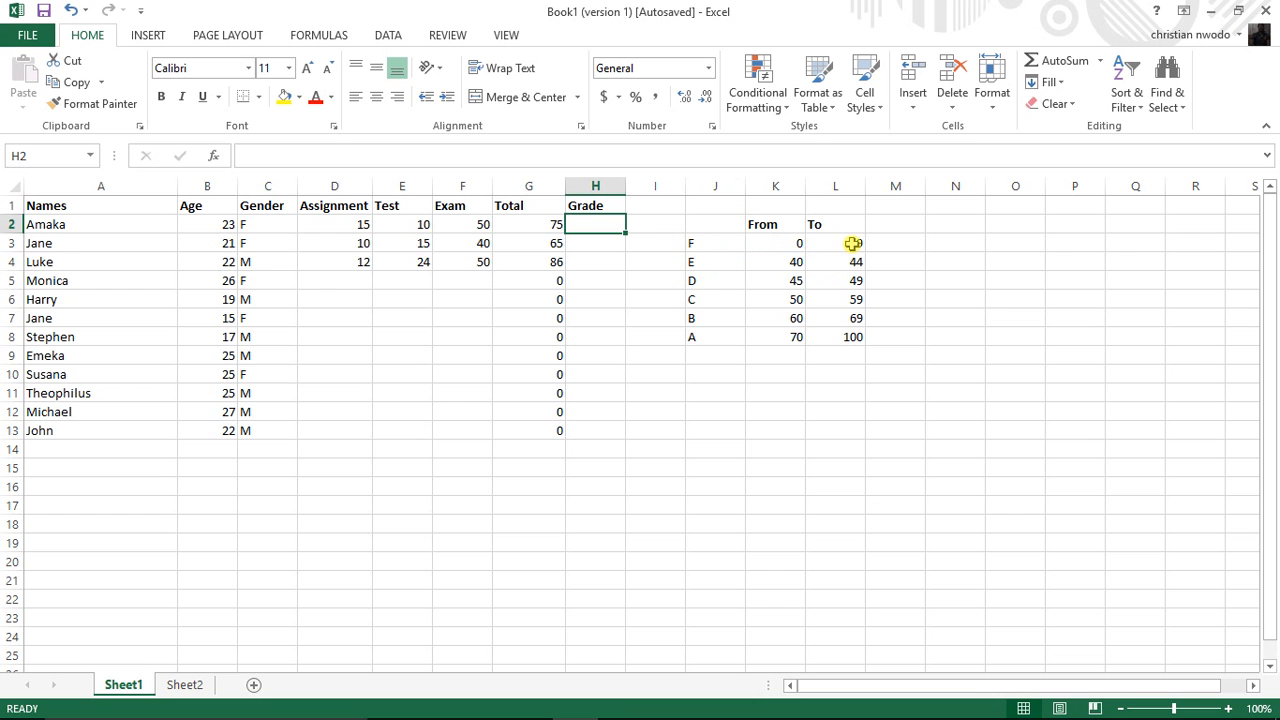
left_click(593, 247)
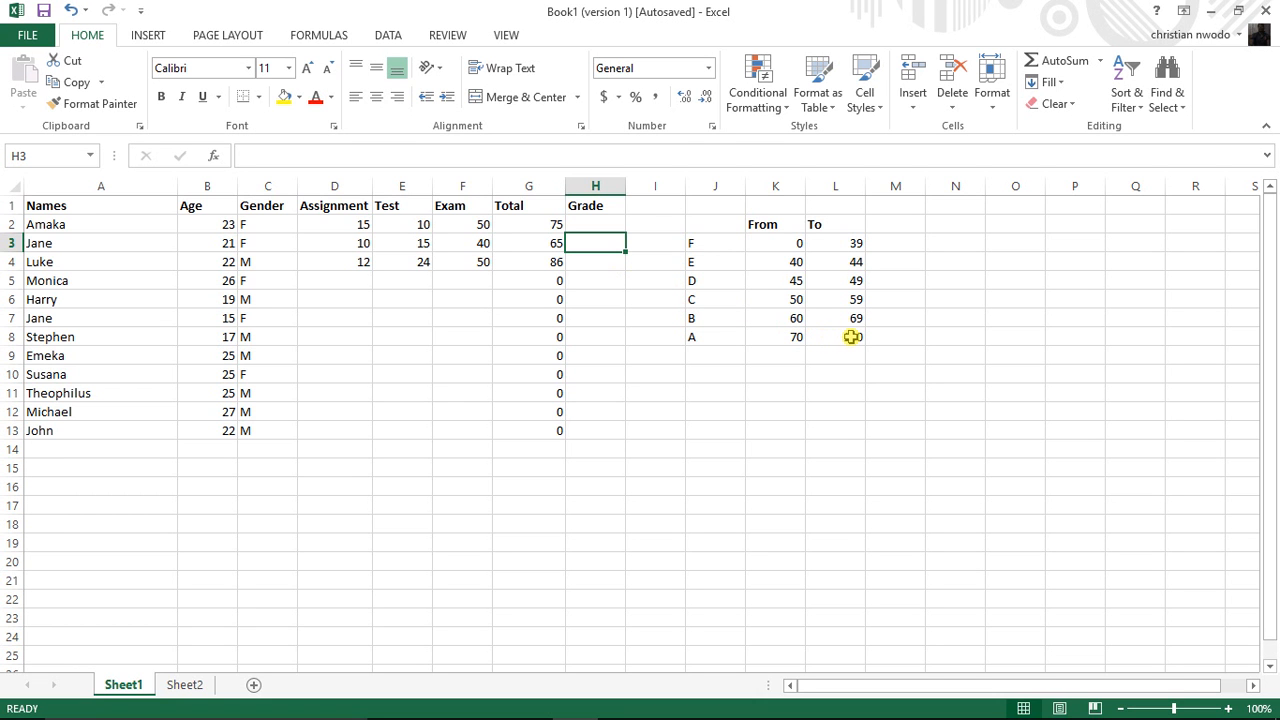
left_click(704, 338)
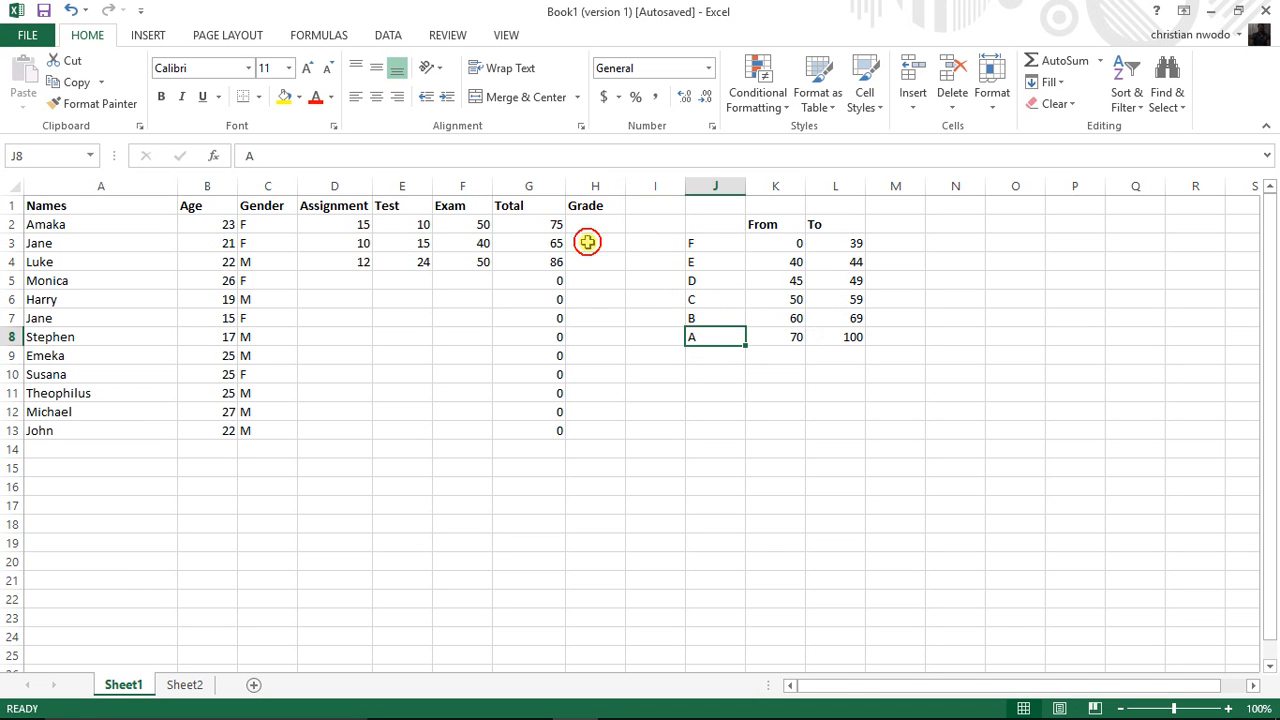
left_click(587, 242)
left_click(586, 224)
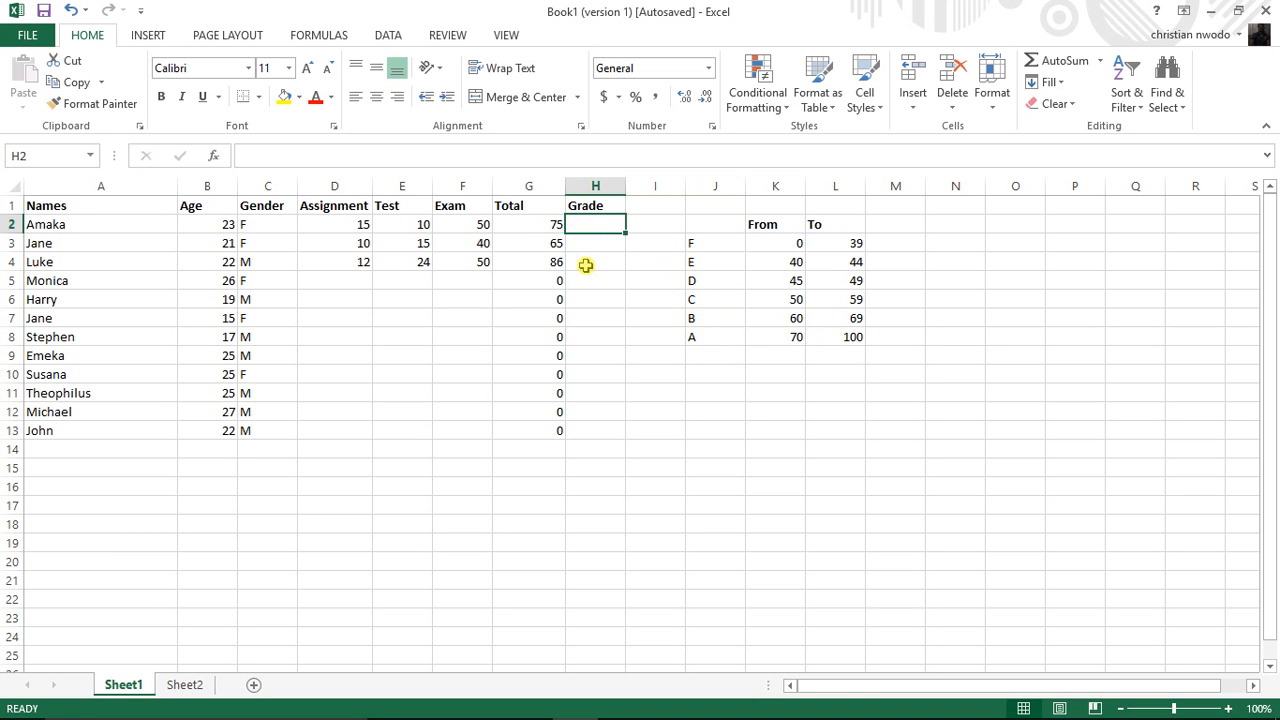
left_click(586, 264)
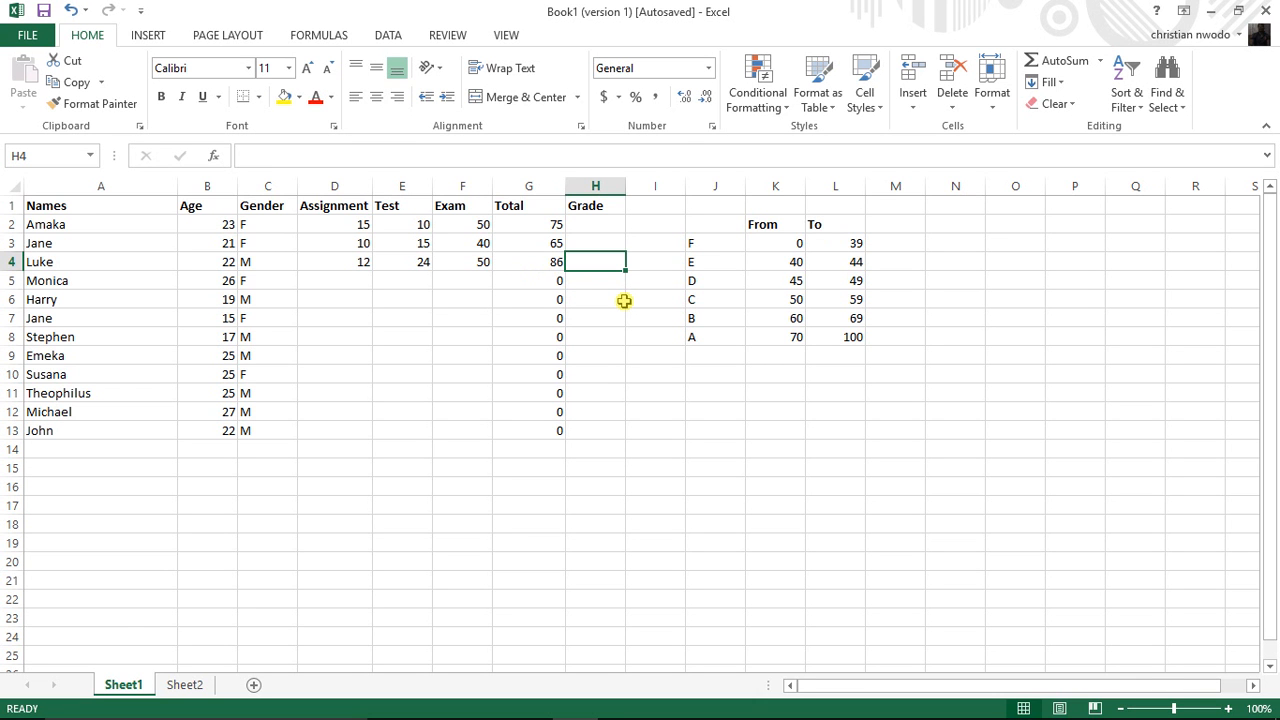
left_click(597, 371)
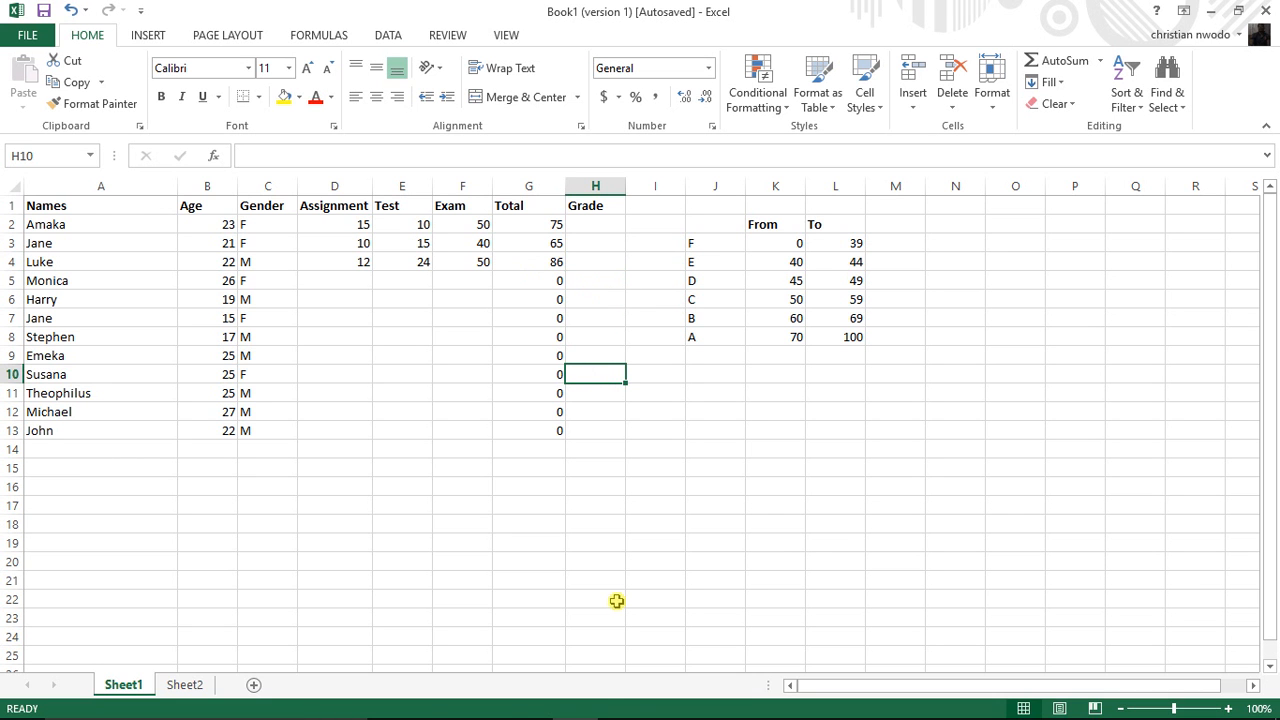
Step: Switch to Chrome, select the web address of the open LindaIkejiSocial profile page, and return to the Excel workbook
mouse_move(632, 714)
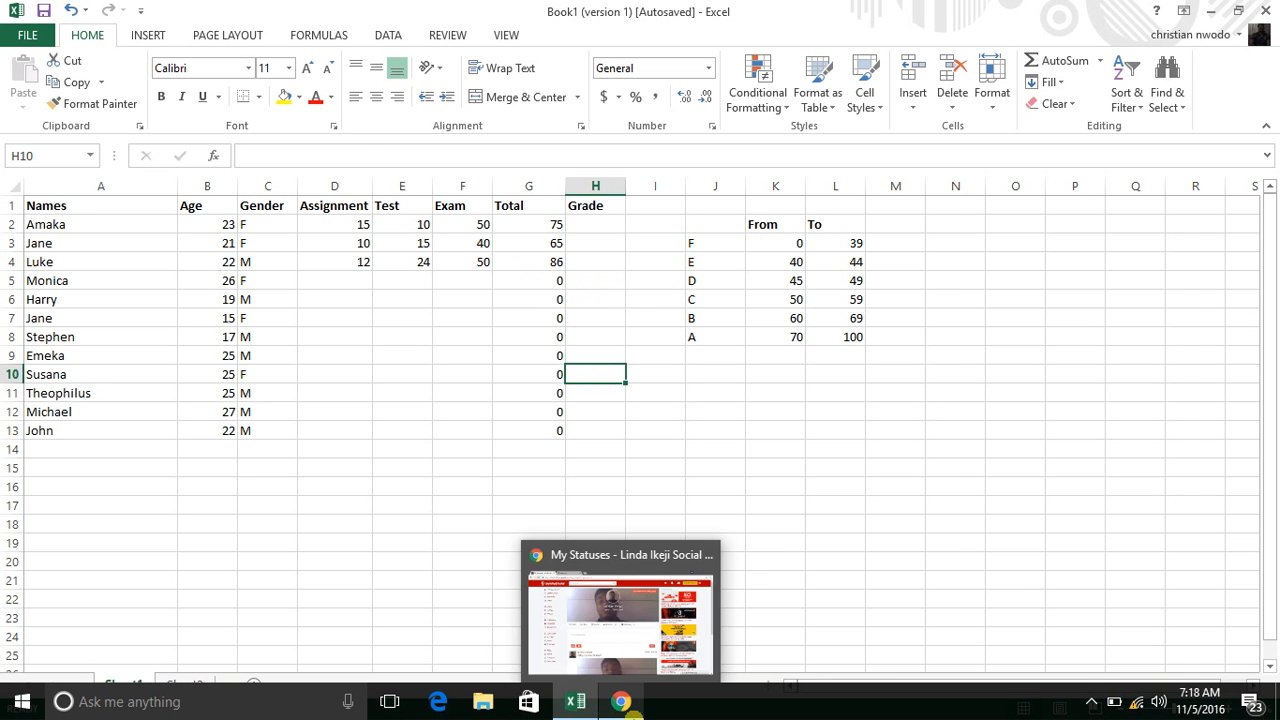
left_click(632, 711)
key("super+s")
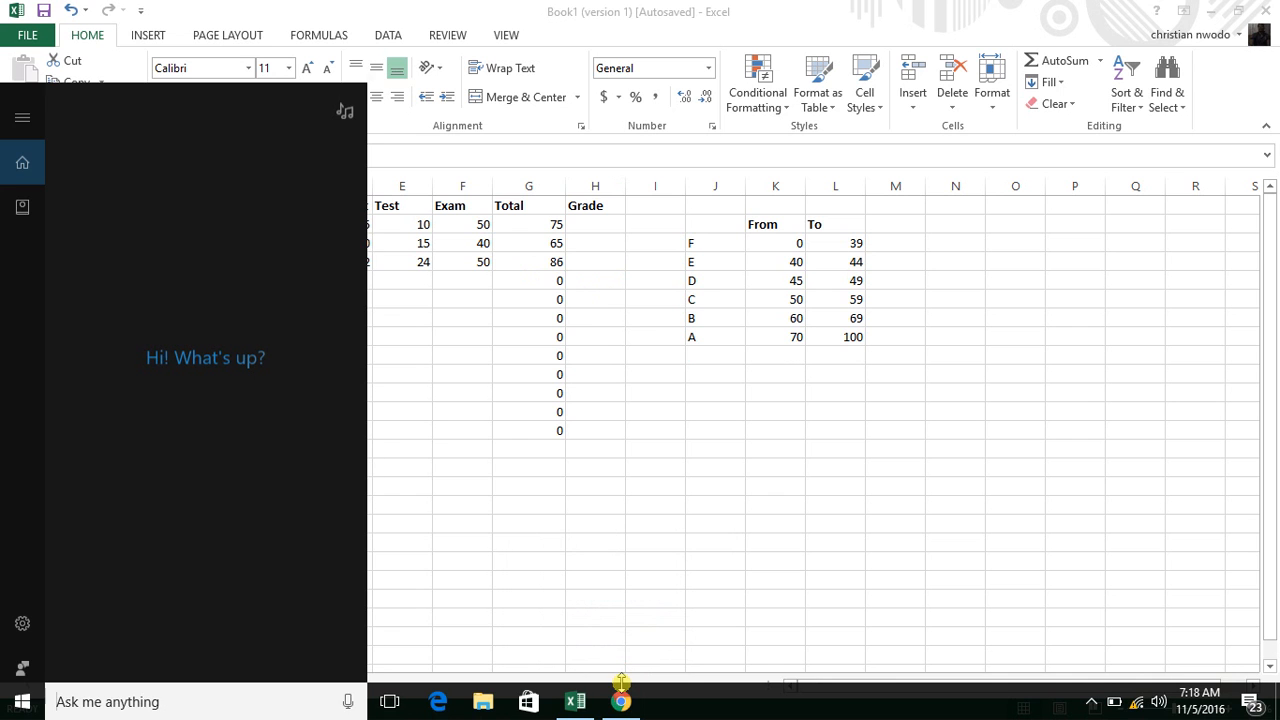
left_click(622, 705)
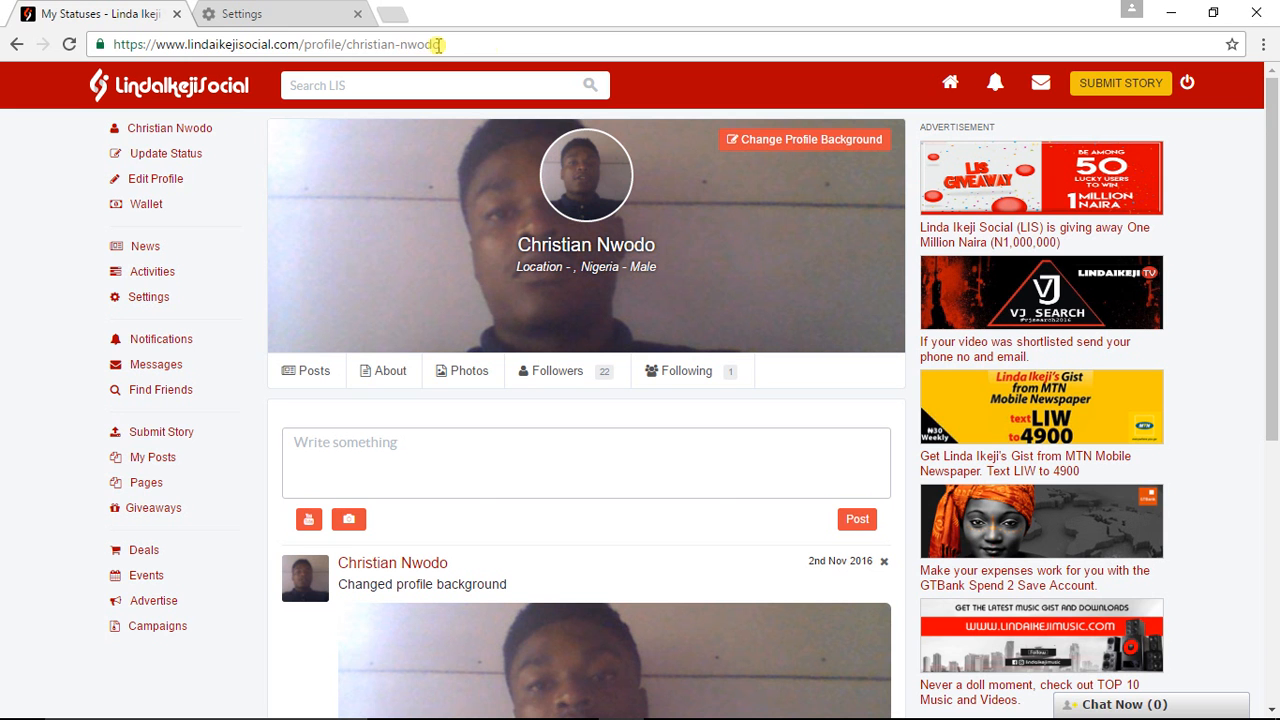
left_click(537, 51)
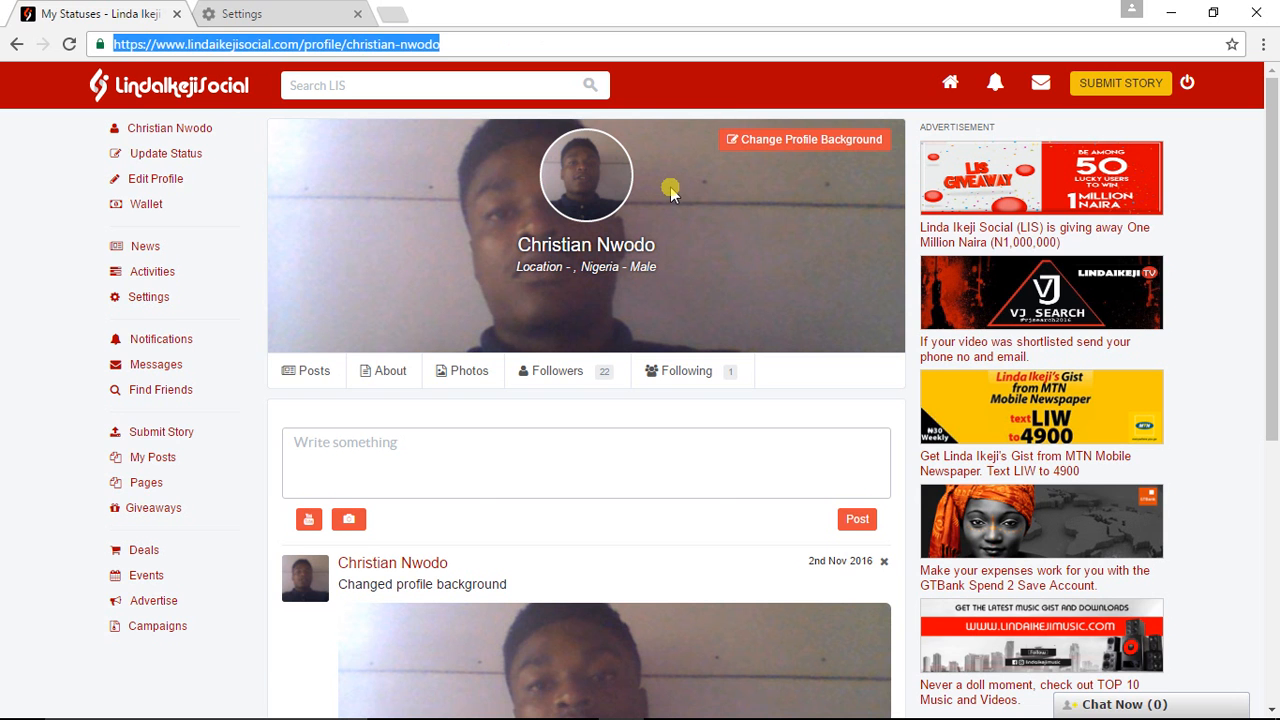
key("alt+Tab")
mouse_move(1089, 715)
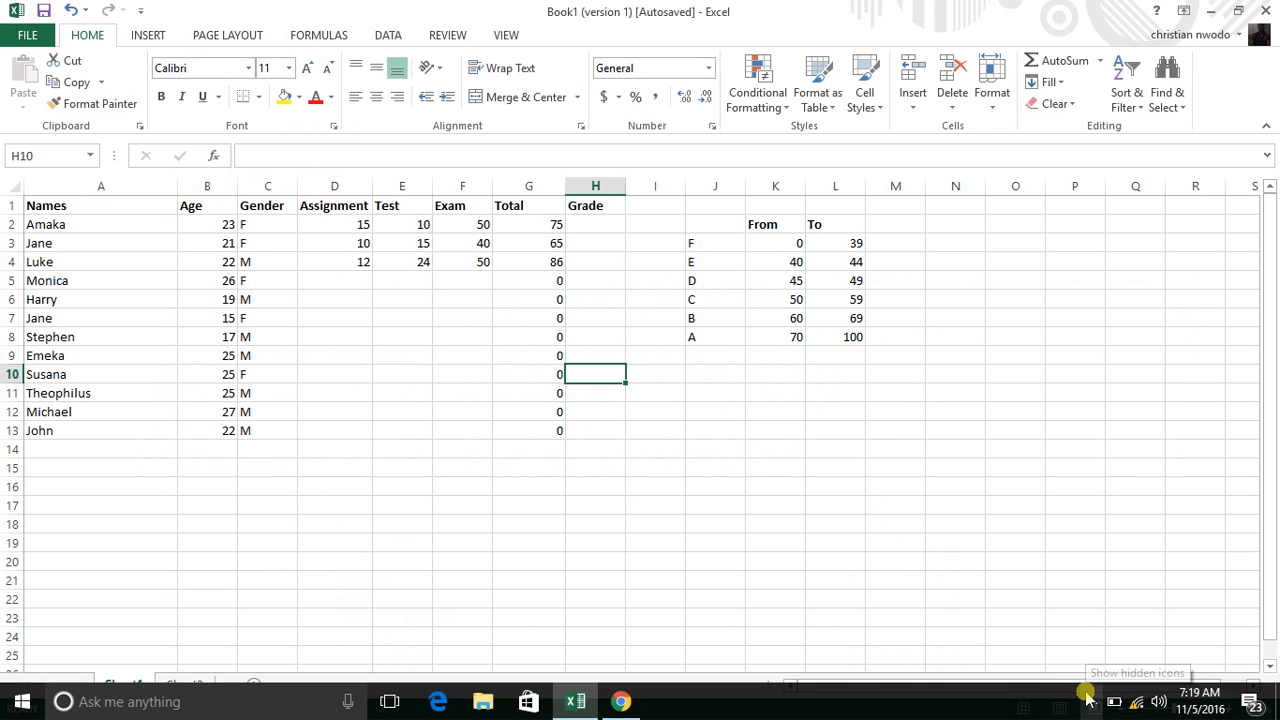
left_click(1087, 697)
left_click(1054, 663)
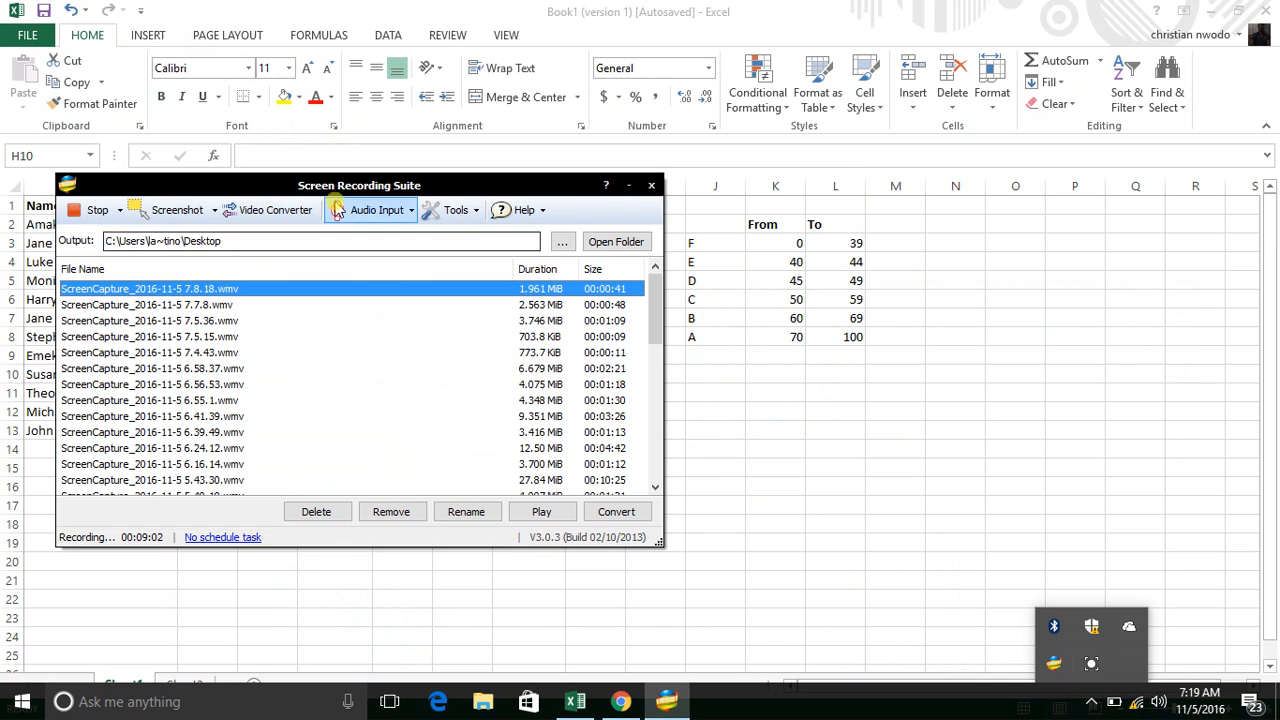